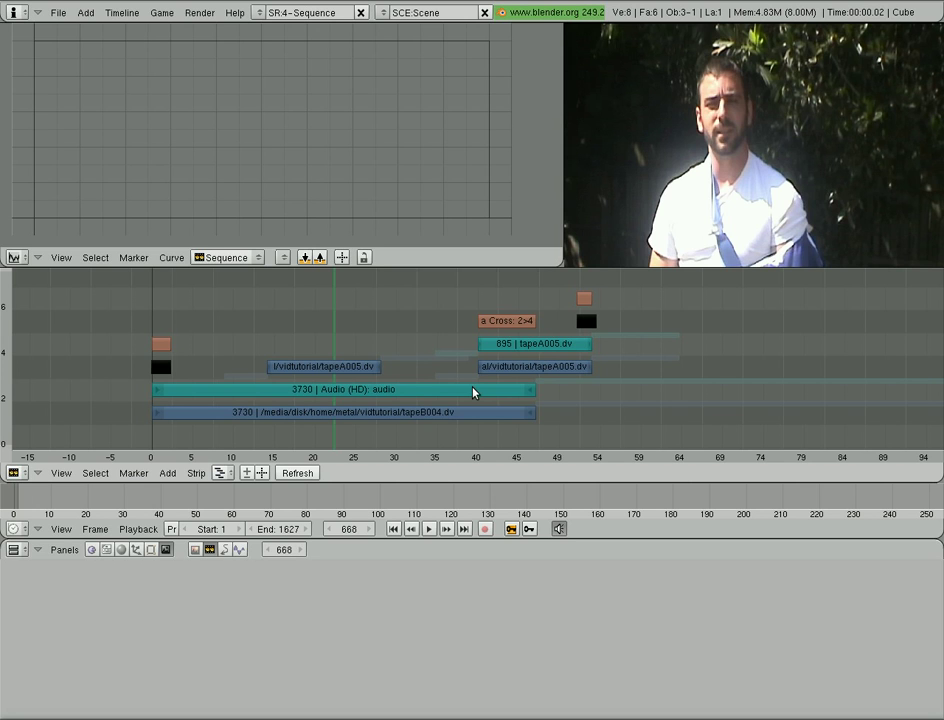
Step: Select the tapeA005 strip and add a 418-frame Glow effect strip above it on channel 5
right_click(312, 373)
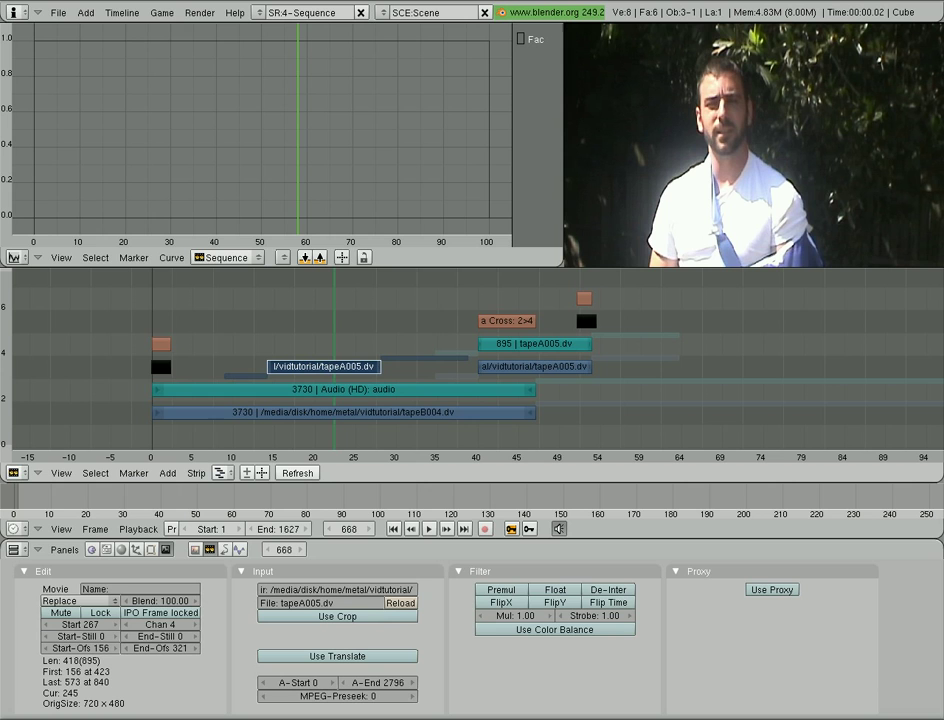
click(168, 480)
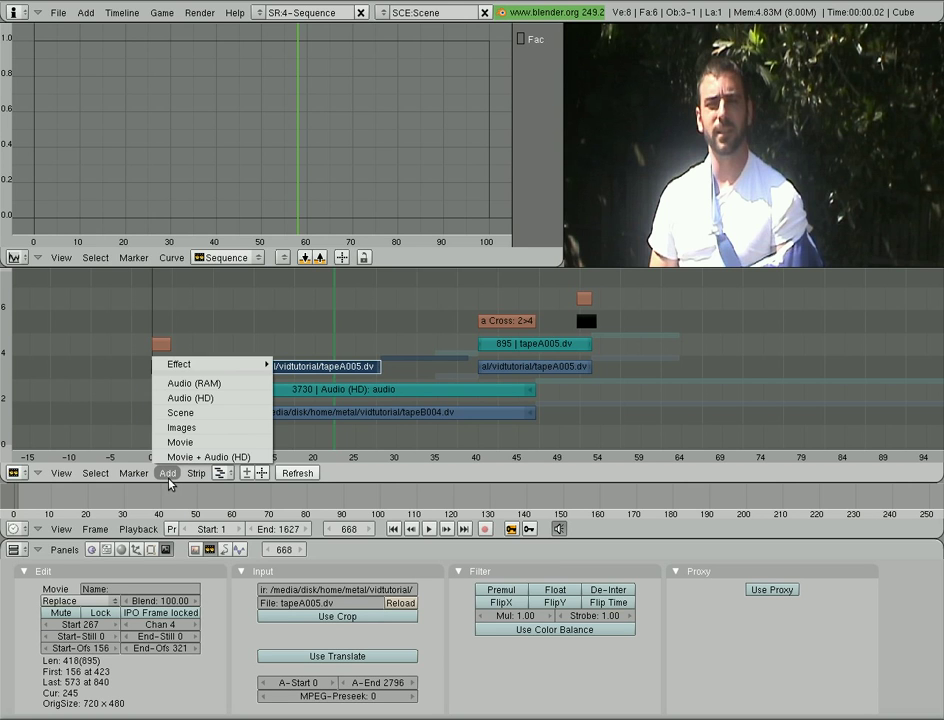
mouse_move(219, 365)
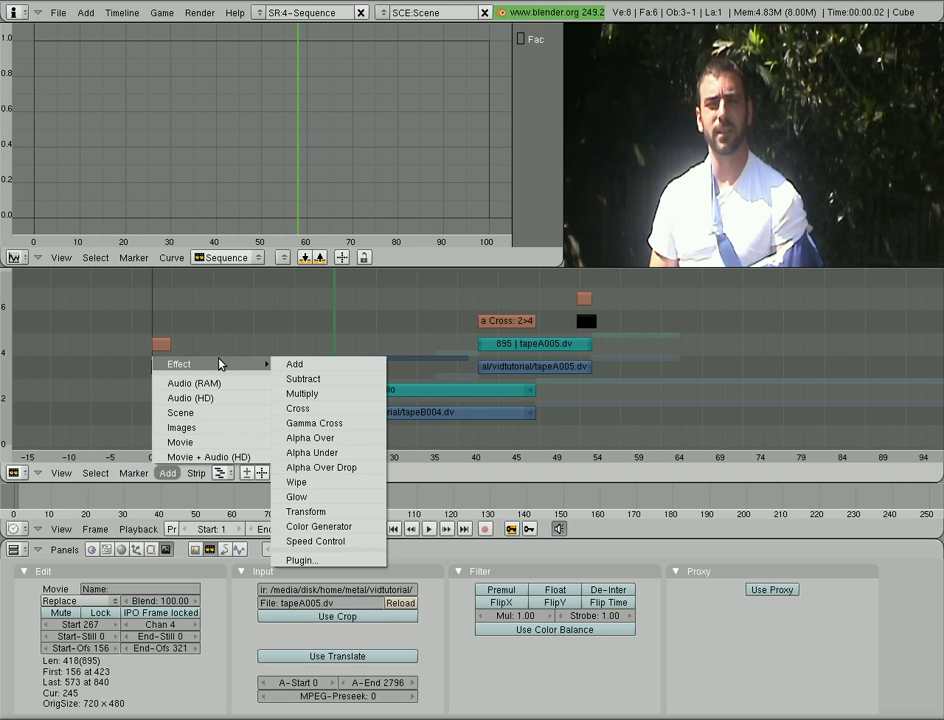
click(342, 497)
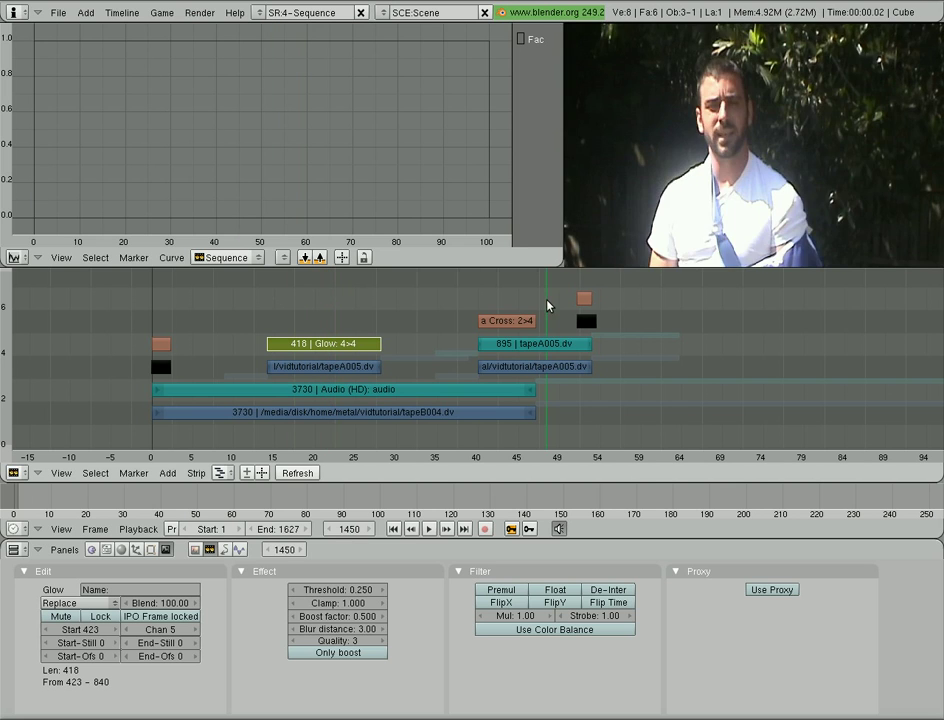
Step: Rewind playback, select the Glow strip and bring up its strip and effect settings
click(306, 301)
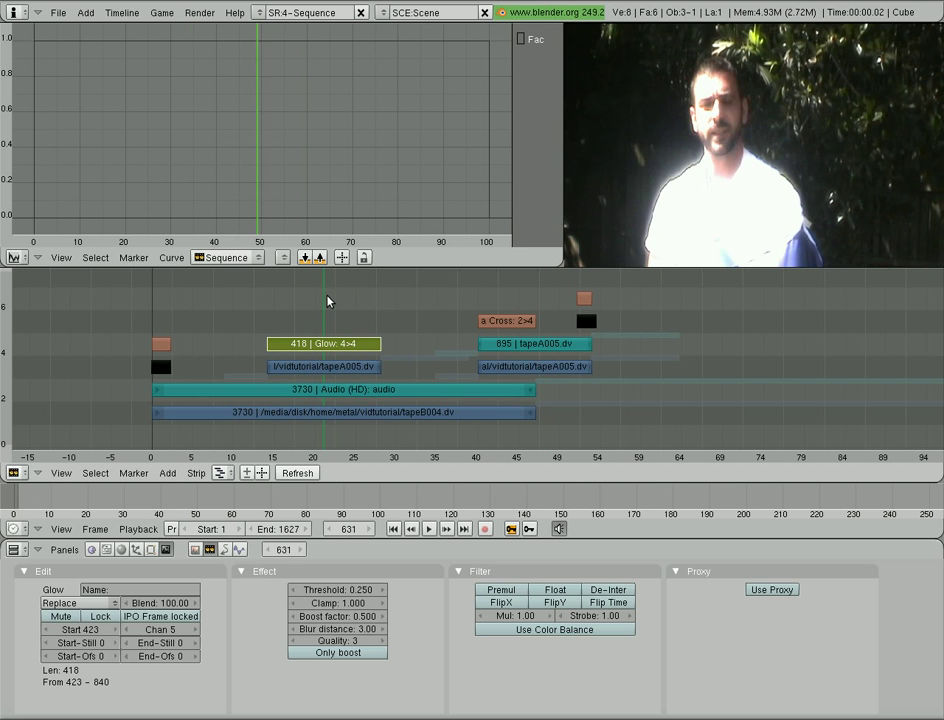
click(195, 550)
right_click(363, 331)
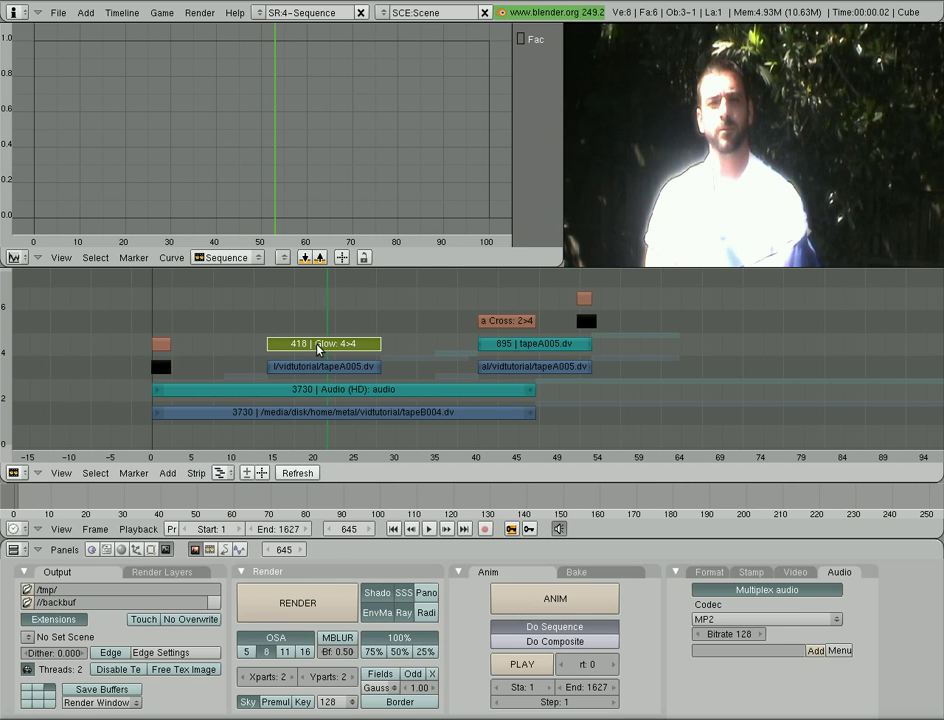
click(210, 550)
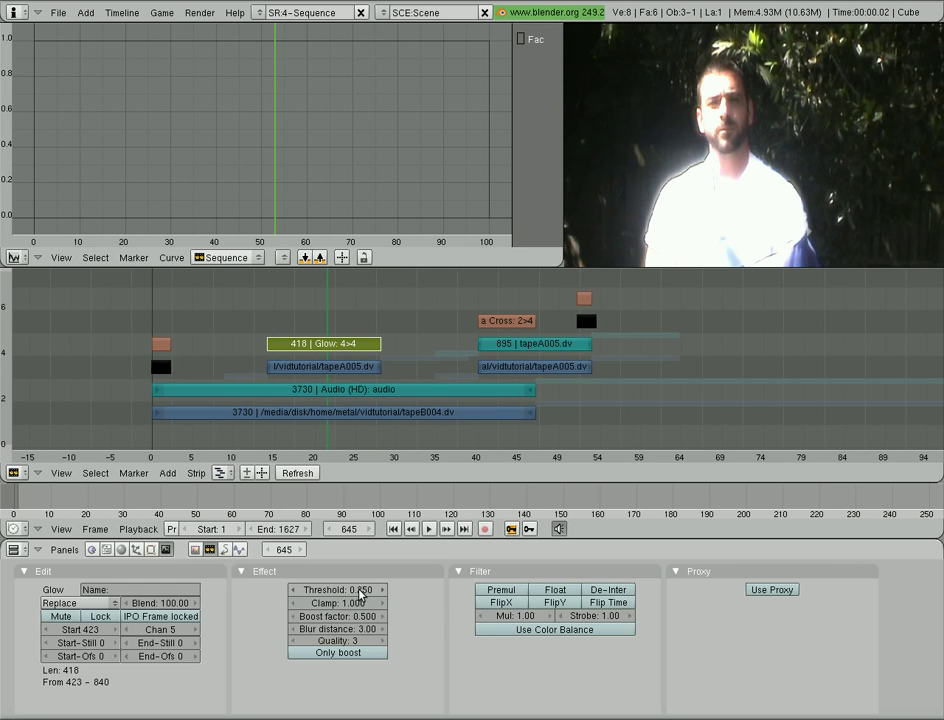
Step: Set the Glow threshold to 0.014 and boost factor to 10.000
drag(361, 592, 380, 592)
drag(787, 593, 787, 593)
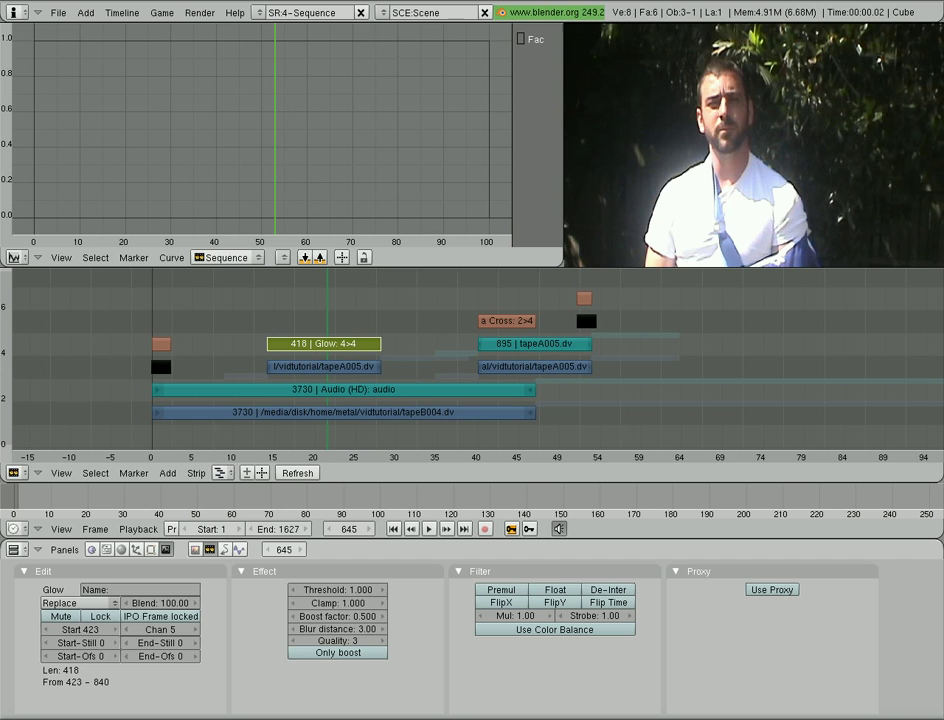
drag(370, 592, 36, 605)
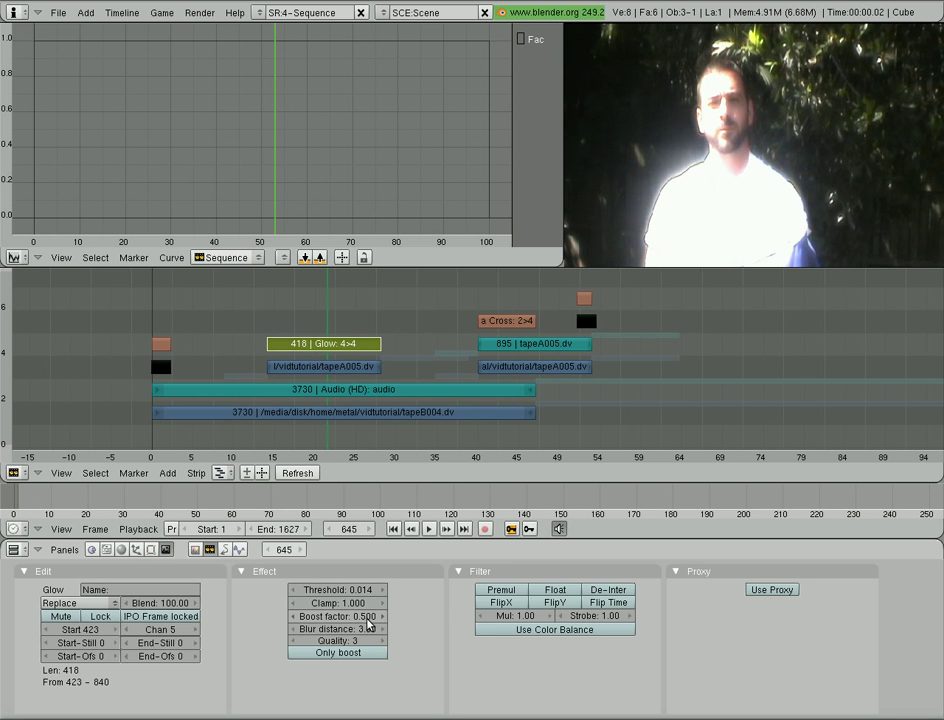
drag(367, 617, 748, 624)
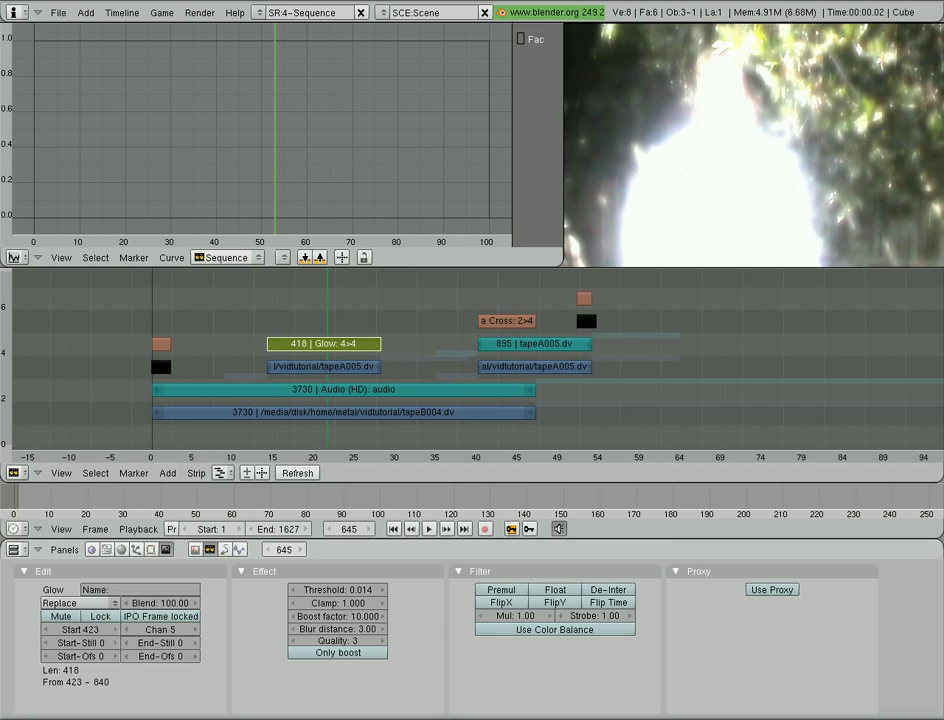
Step: Stop playback, erase the Glow strip, and switch to the Blender sequence plugins web page
click(272, 310)
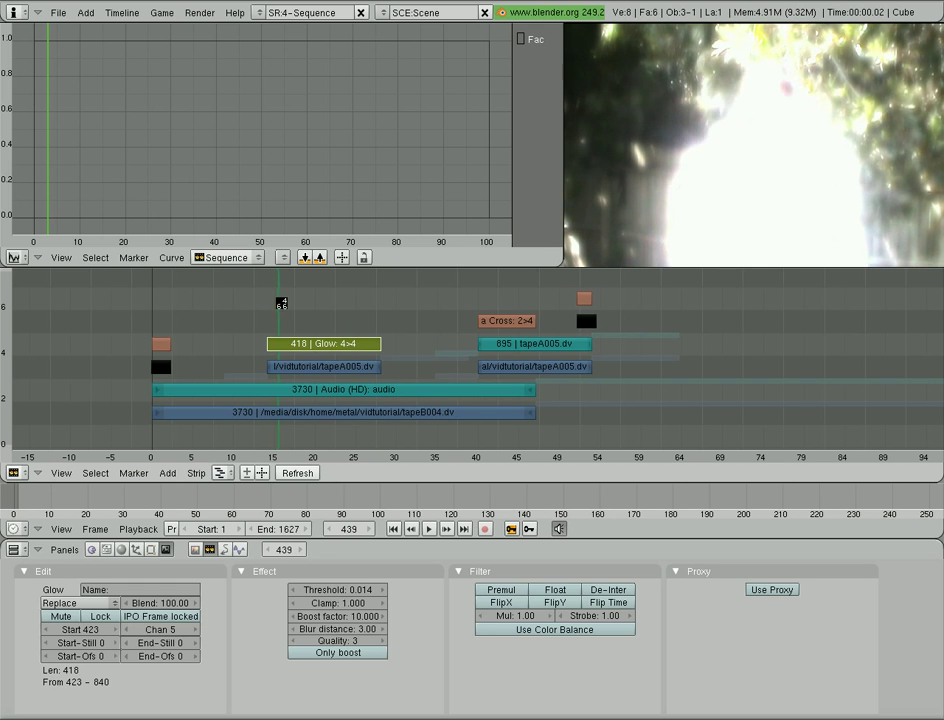
key(Escape)
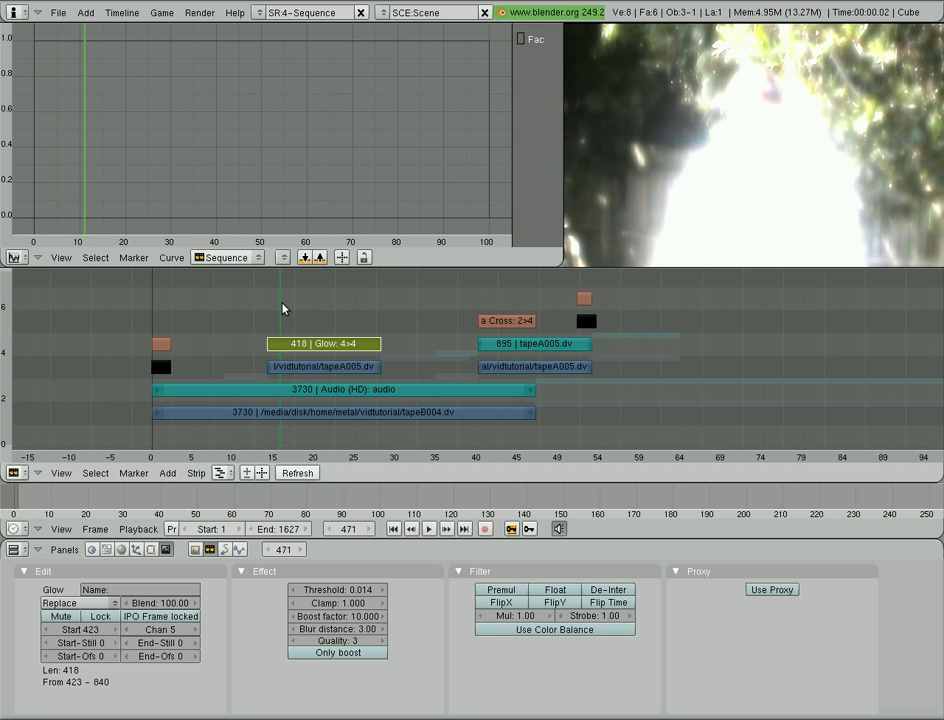
key(x)
click(318, 348)
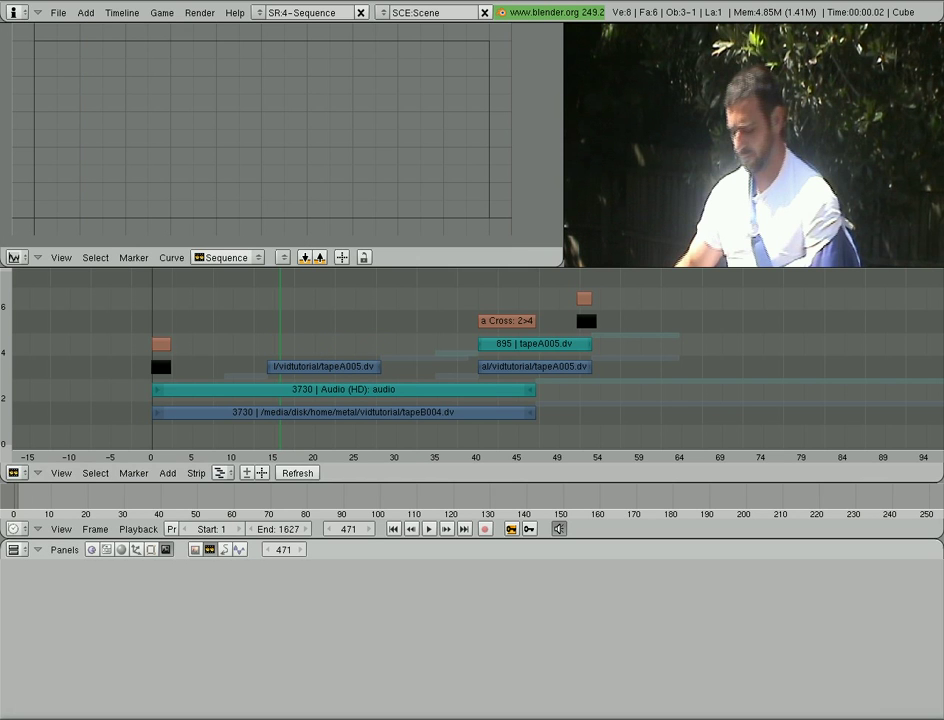
key(alt+Tab)
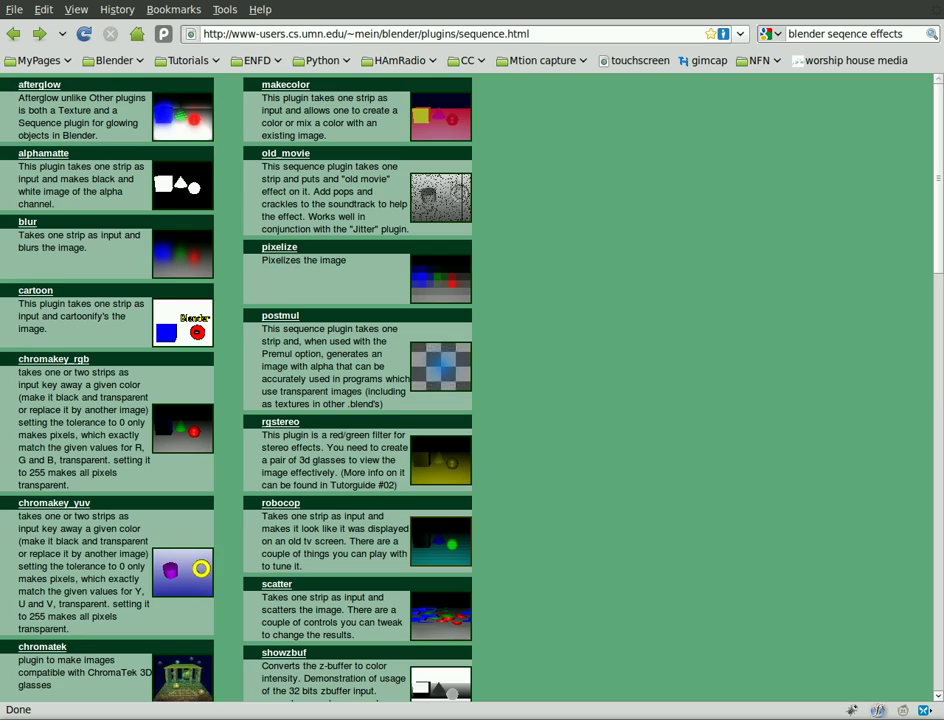
Step: Scroll through the sequence plugin list to find the robocop plugin
scroll(627, 334, down, 15)
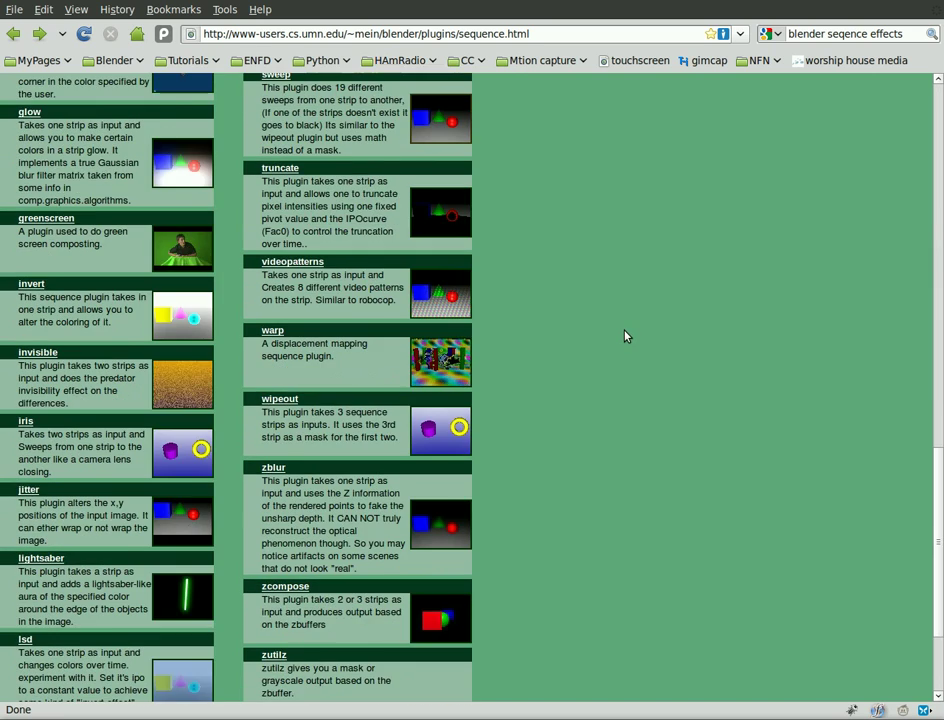
scroll(624, 337, up, 12)
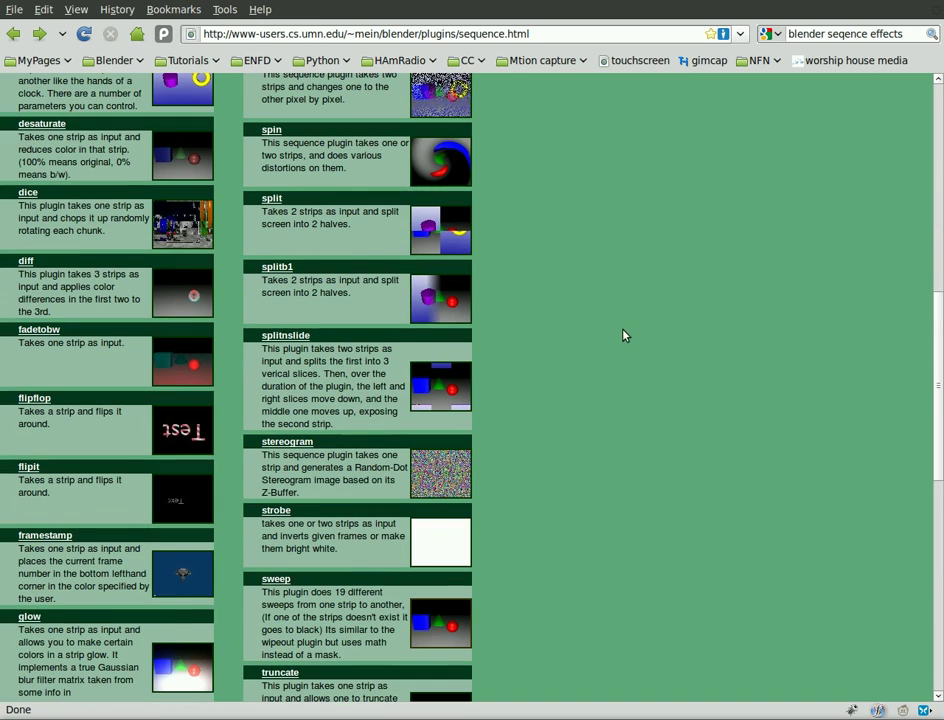
scroll(585, 283, up, 5)
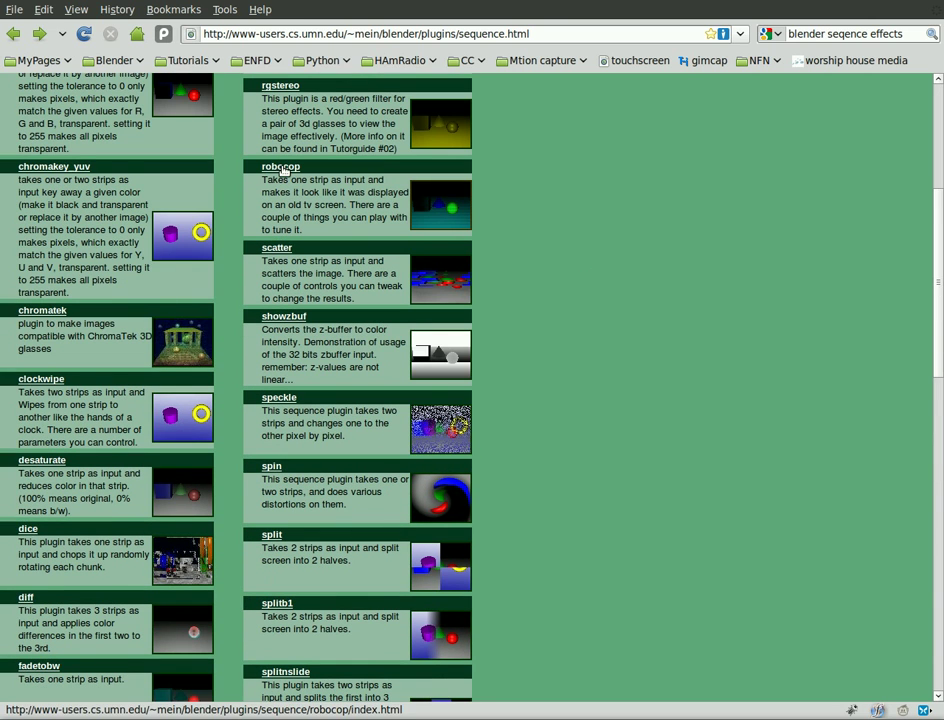
scroll(548, 333, down, 3)
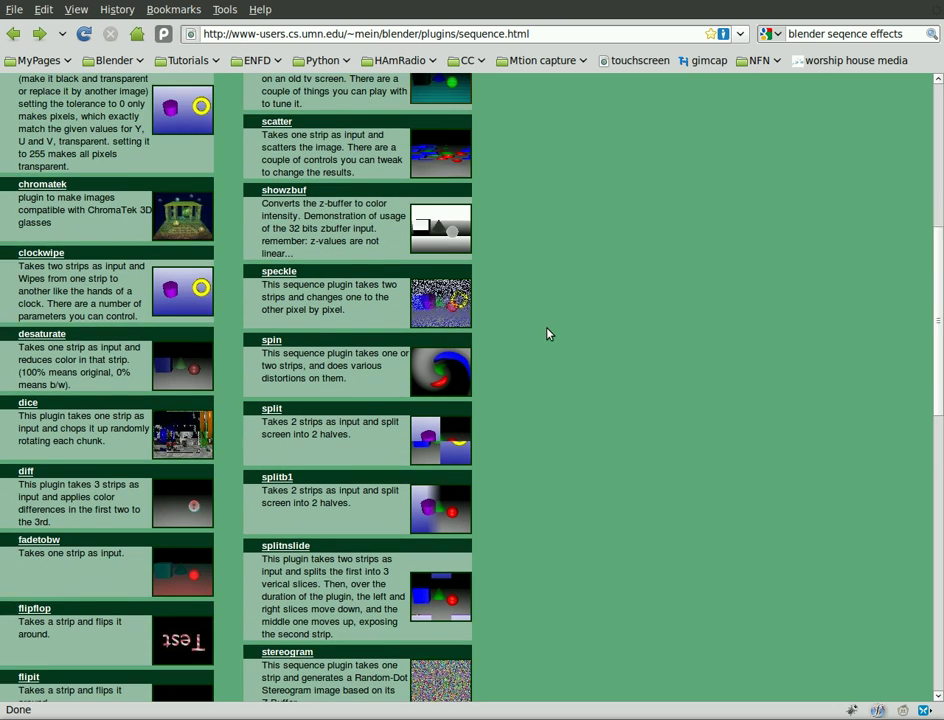
scroll(547, 333, down, 4)
scroll(547, 333, down, 2)
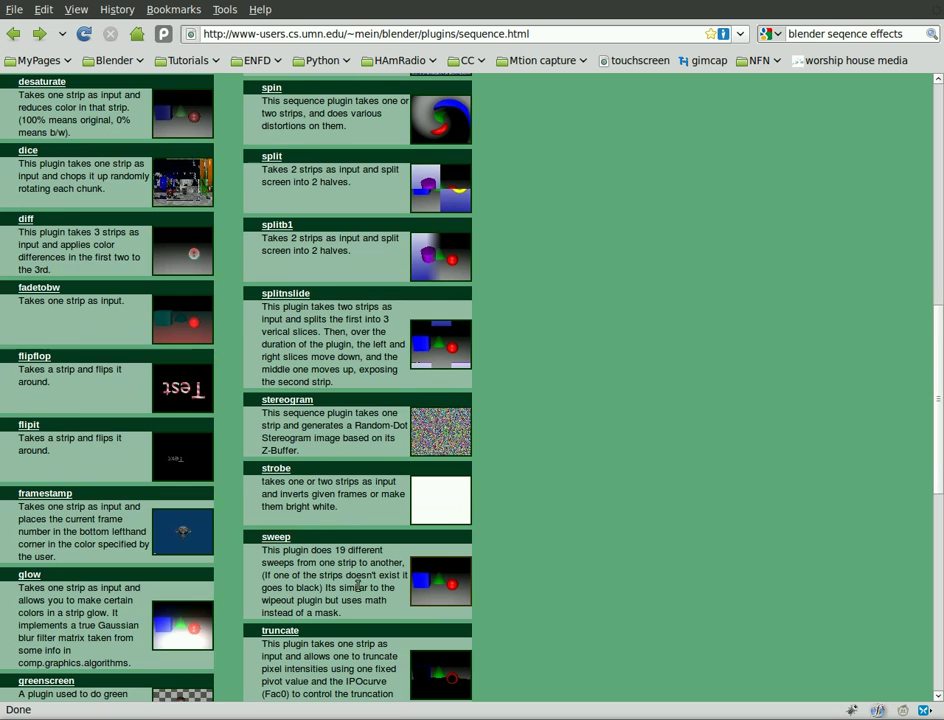
scroll(585, 475, up, 5)
scroll(585, 475, up, 2)
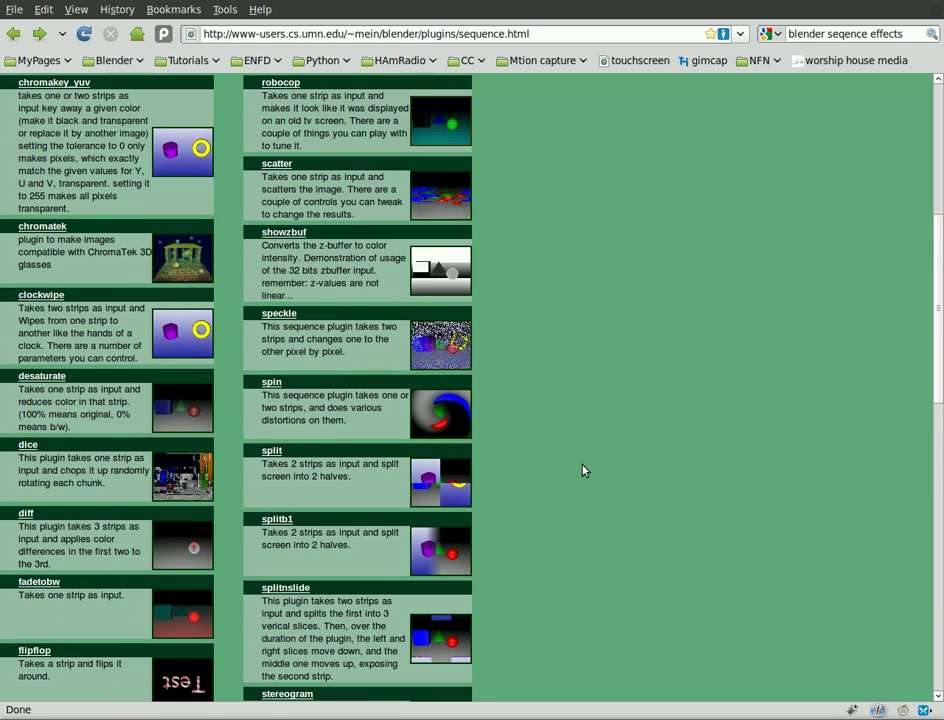
scroll(585, 470, up, 7)
scroll(603, 240, up, 3)
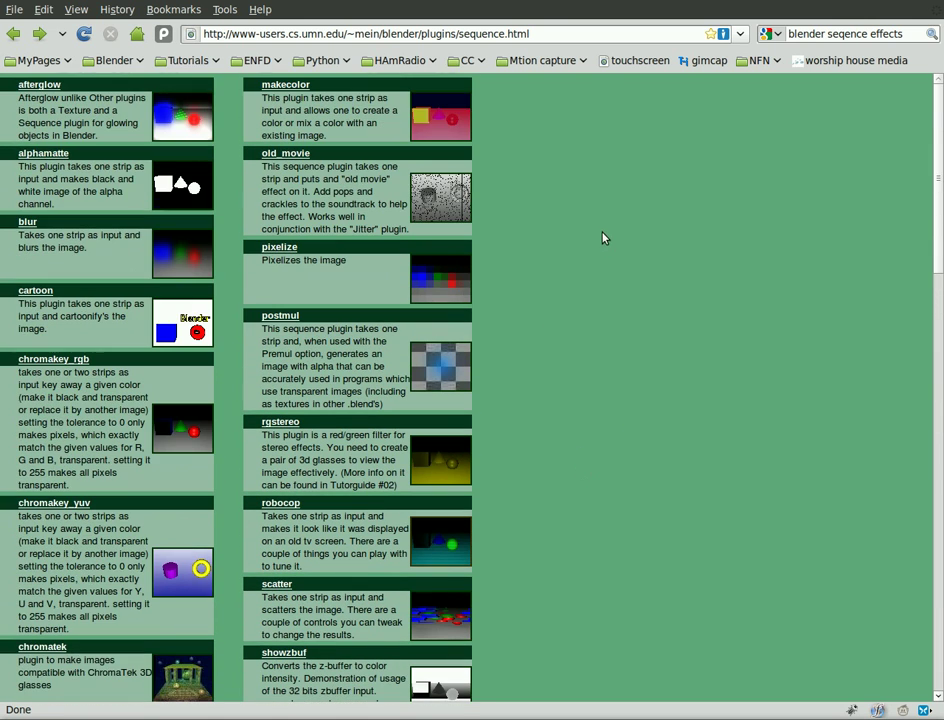
Step: Open the robocop plugin page and request its Linux Shared Lib download, robocop.Linux.so
click(281, 506)
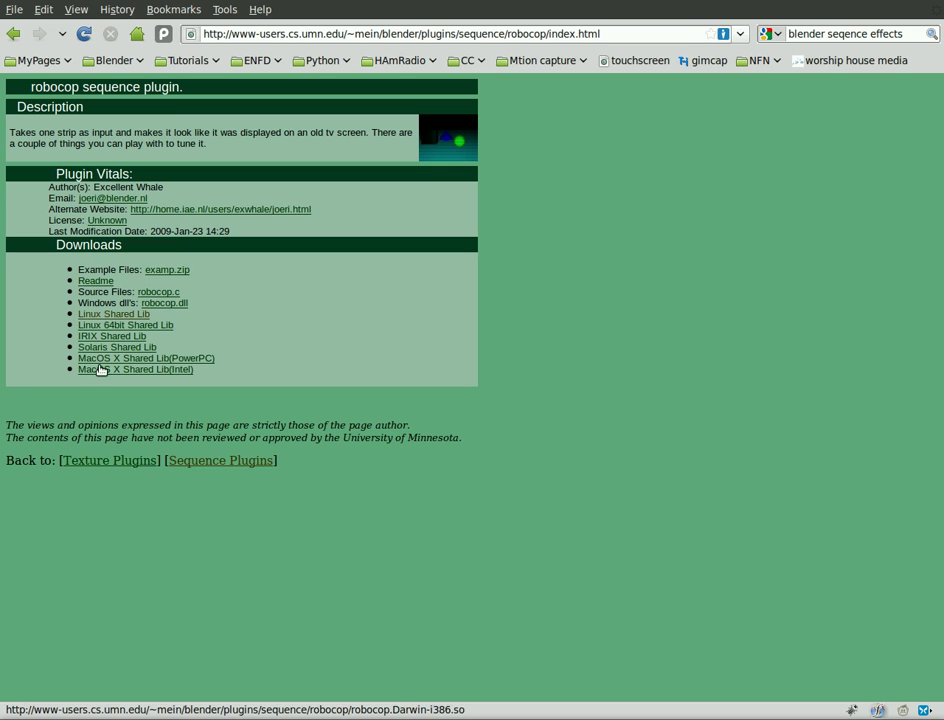
click(121, 316)
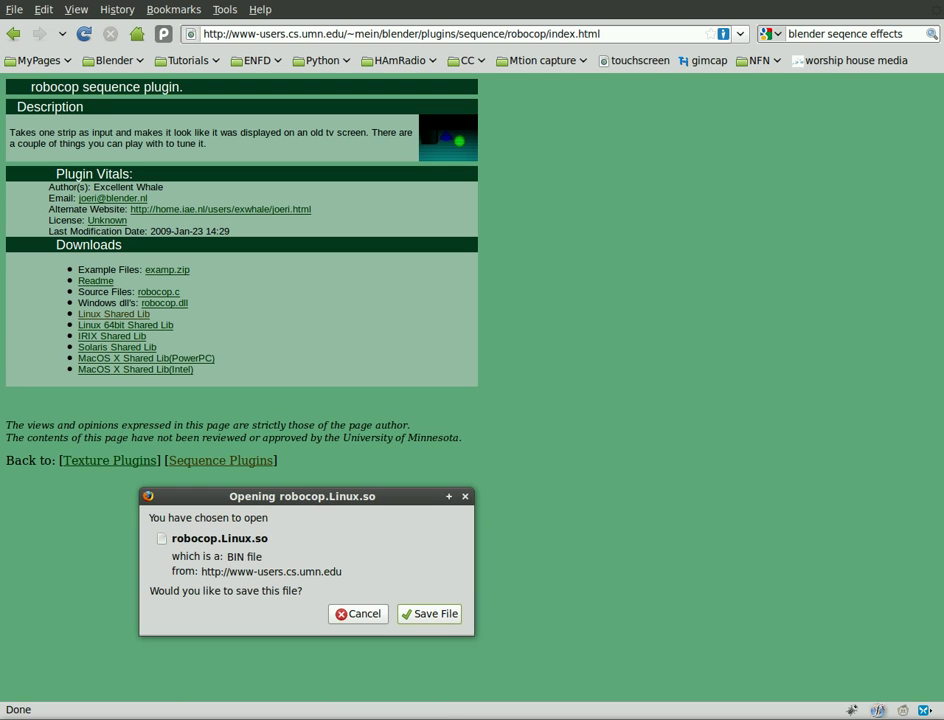
click(379, 621)
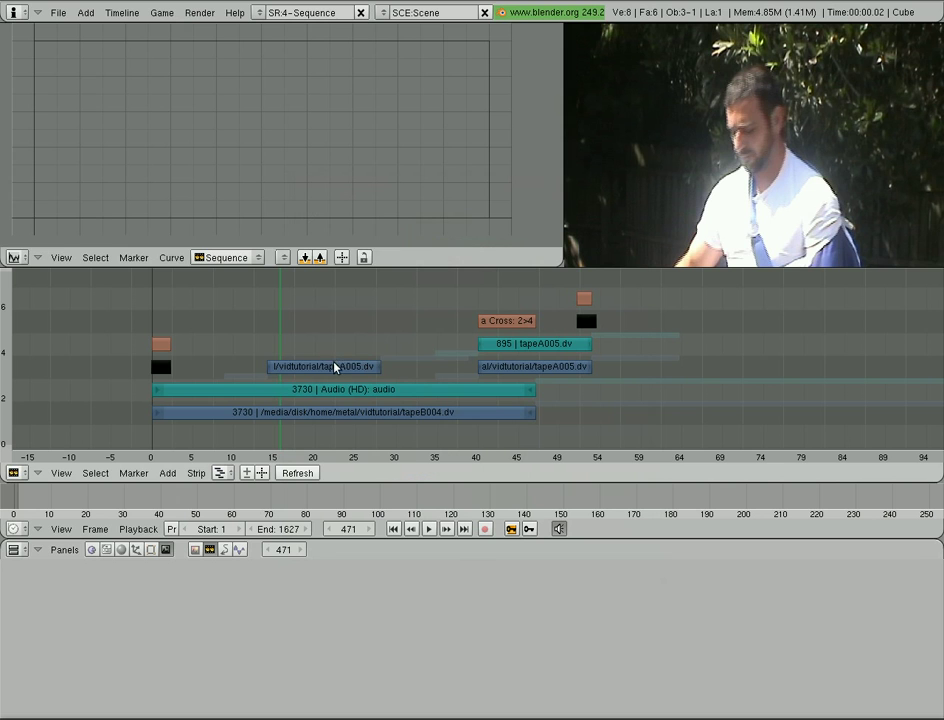
Step: Add a Robocop plugin effect on tapeA005 from robocop.Linux.so on the Desktop, previewing frame 618
right_click(316, 370)
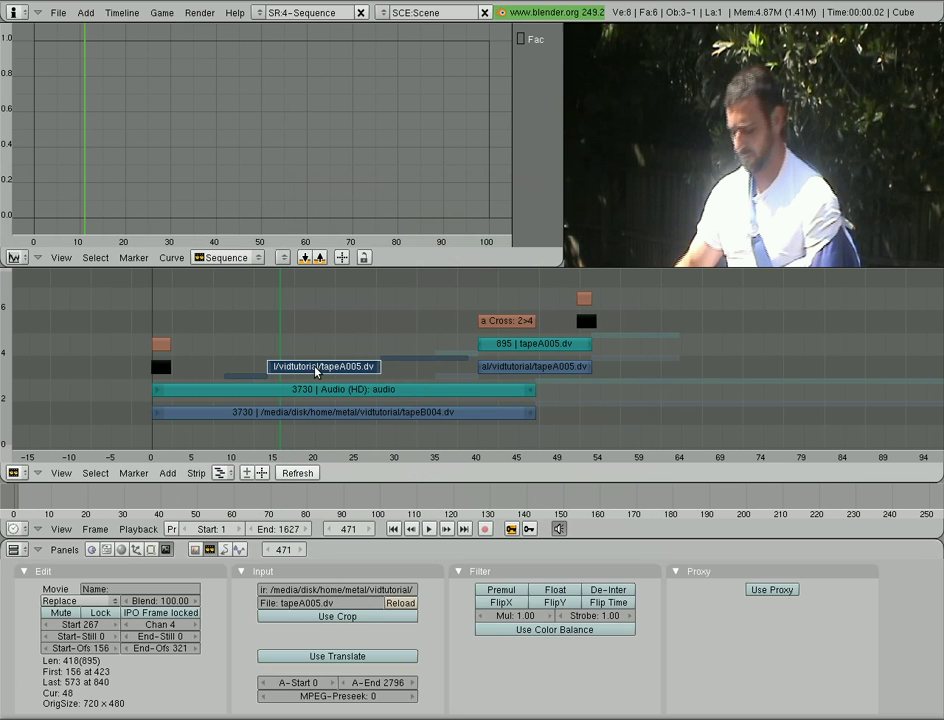
drag(302, 329, 321, 329)
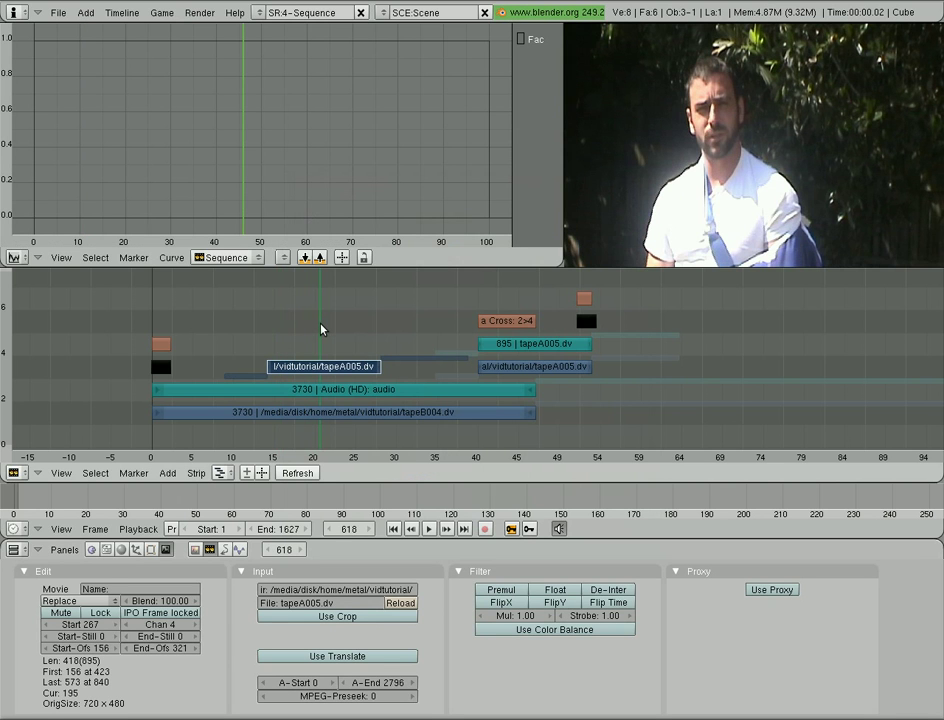
click(169, 473)
mouse_move(205, 366)
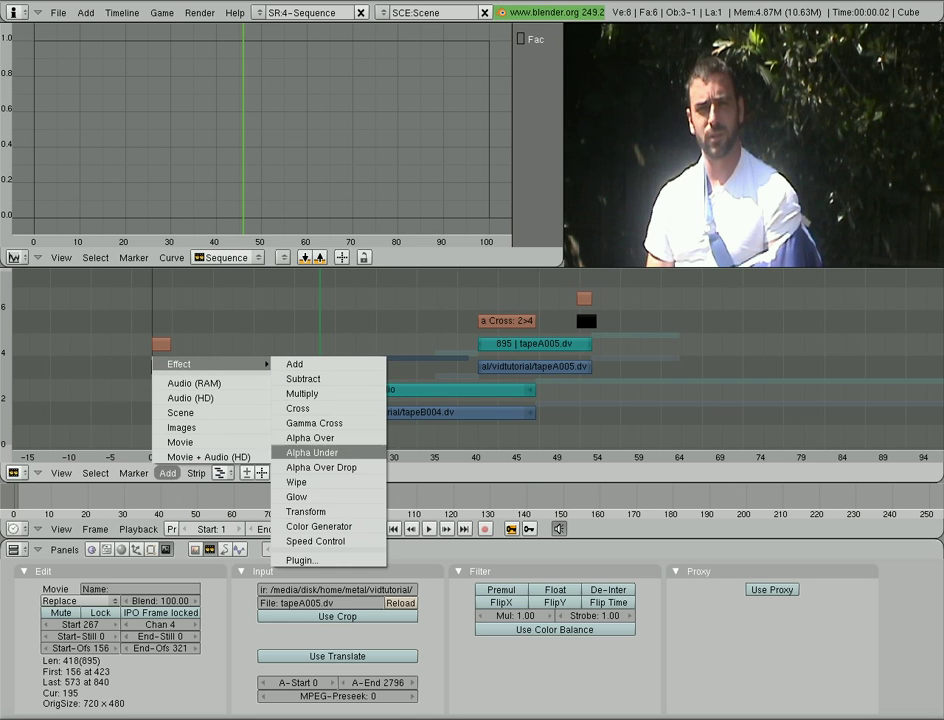
click(313, 570)
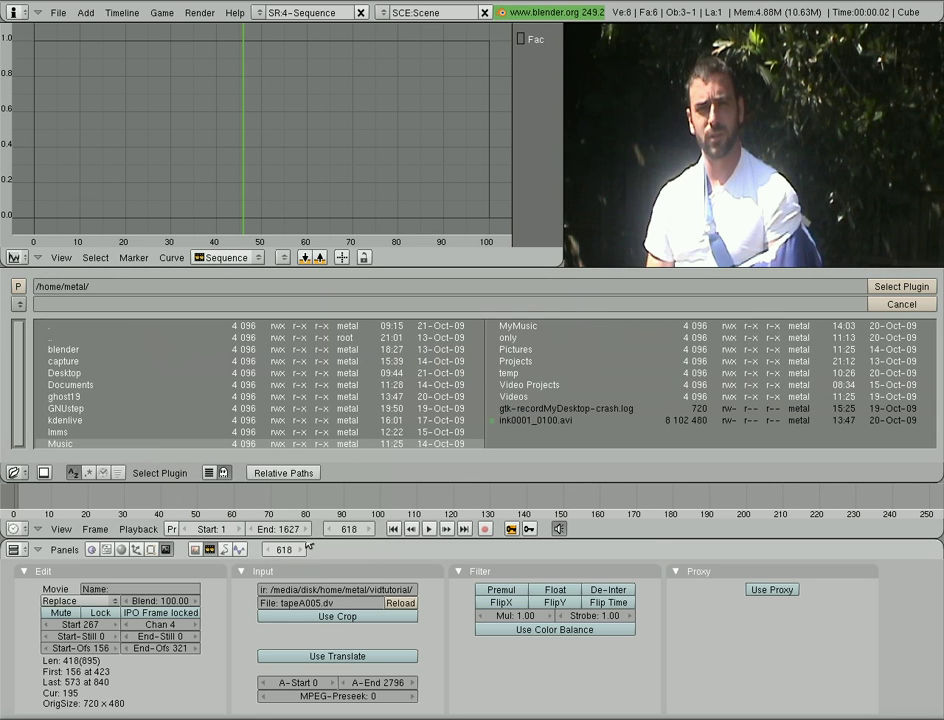
click(97, 375)
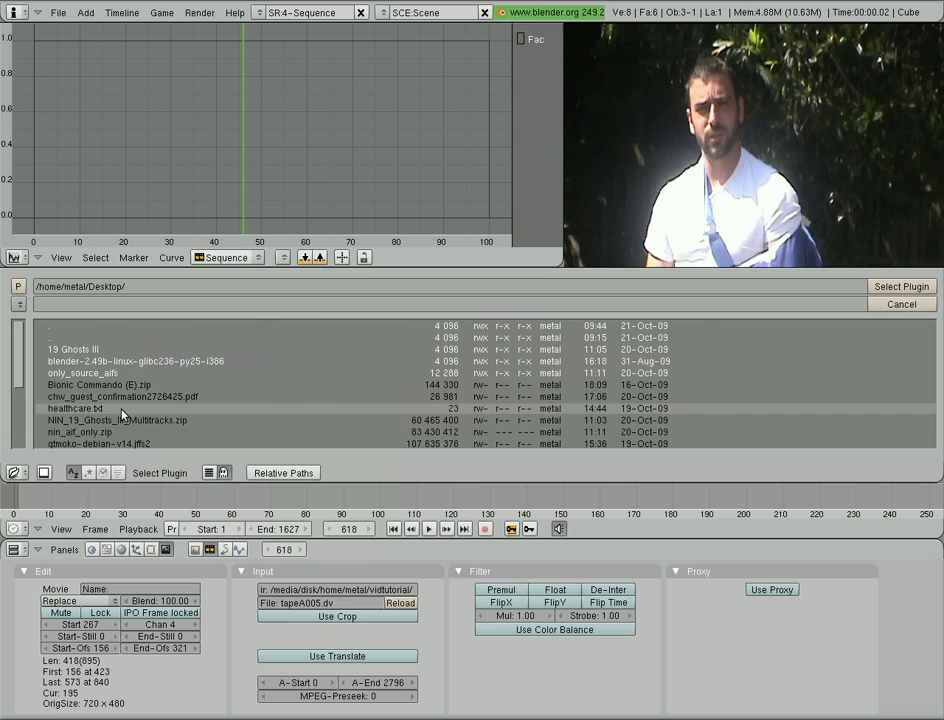
scroll(135, 428, down, 1)
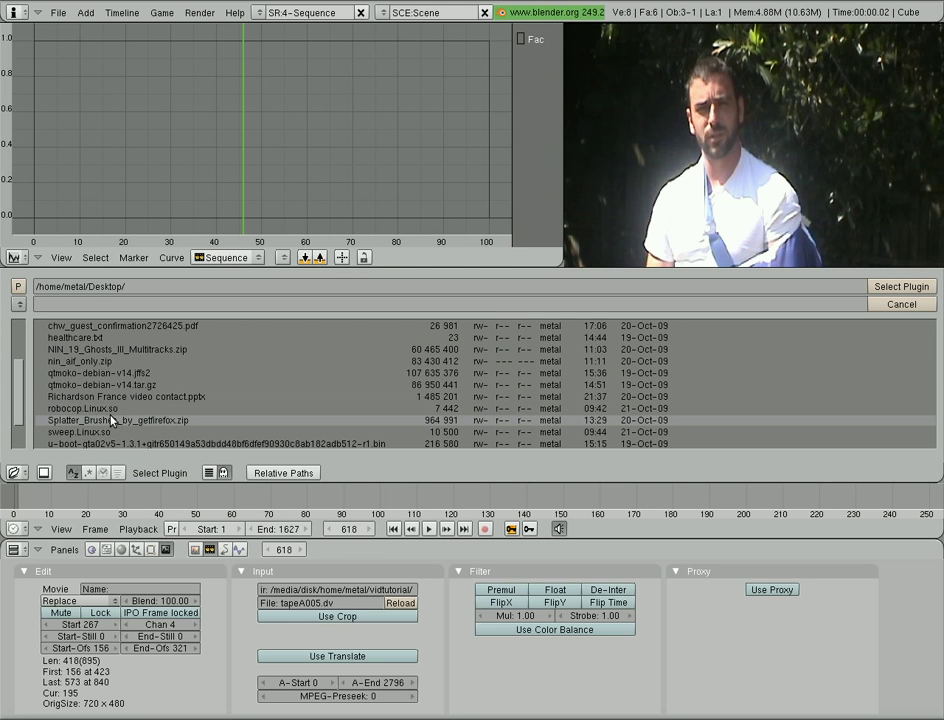
click(114, 416)
click(902, 287)
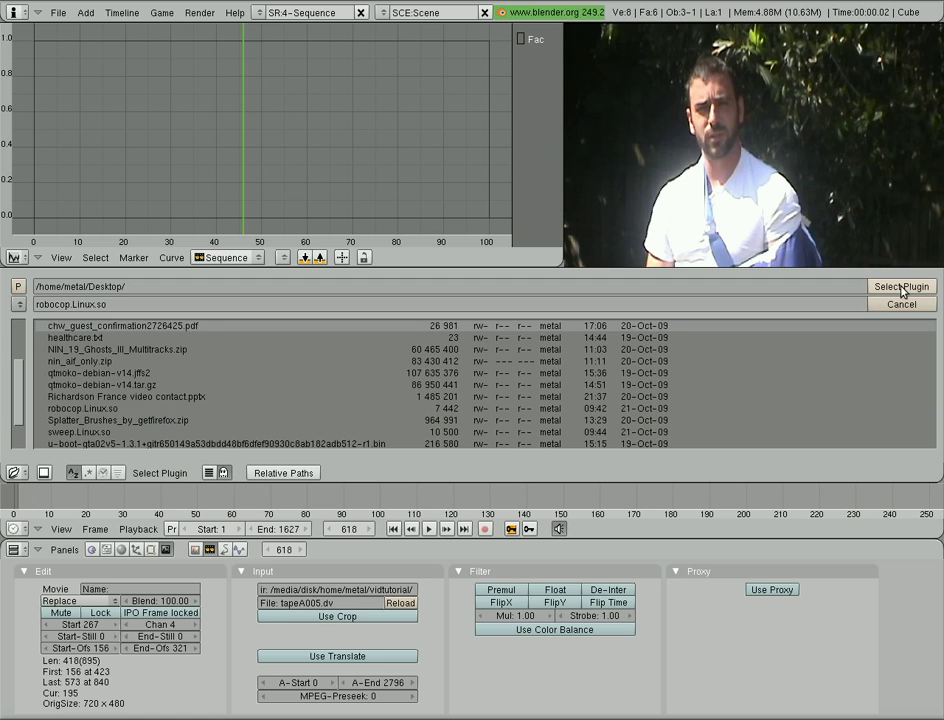
Step: Place the Robocop strip on channel 5 and set its scanline Thickness to 7.00
click(305, 311)
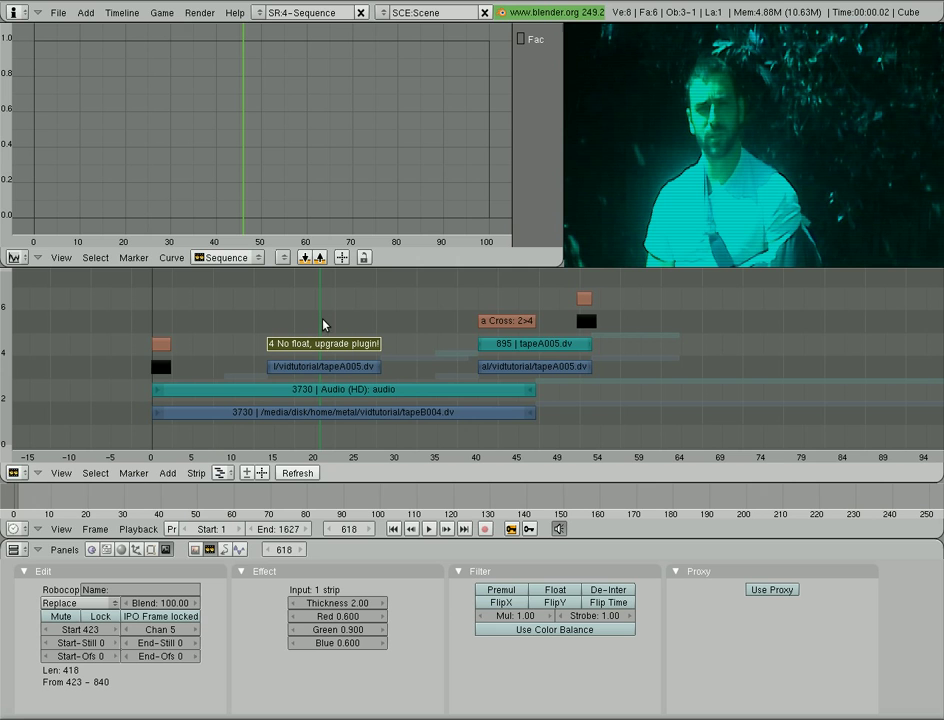
click(384, 604)
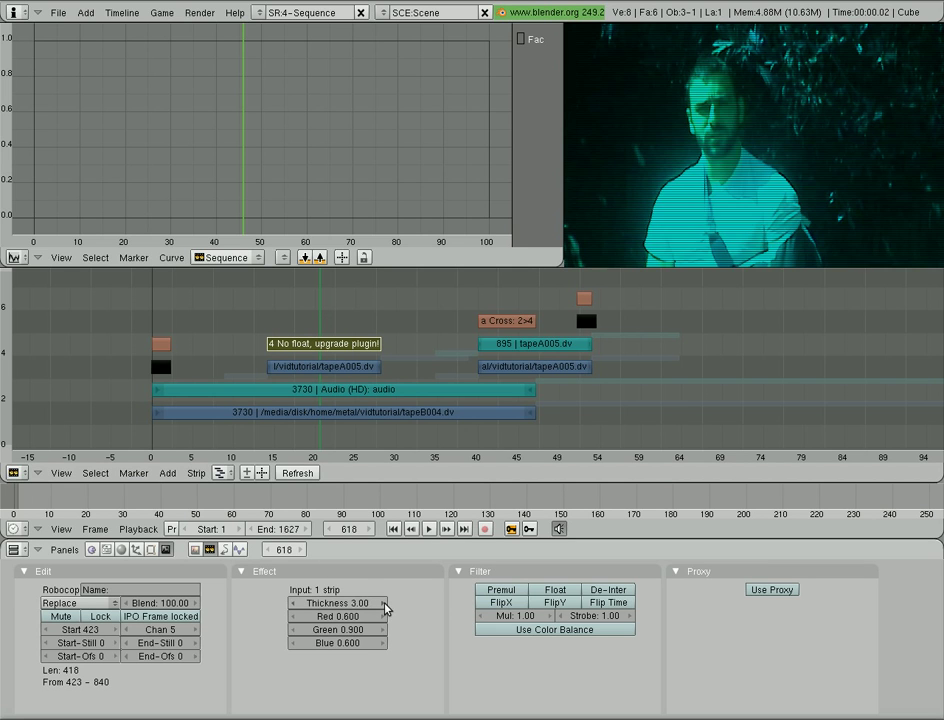
click(384, 604)
click(384, 604)
click(384, 604)
click(384, 604)
click(384, 604)
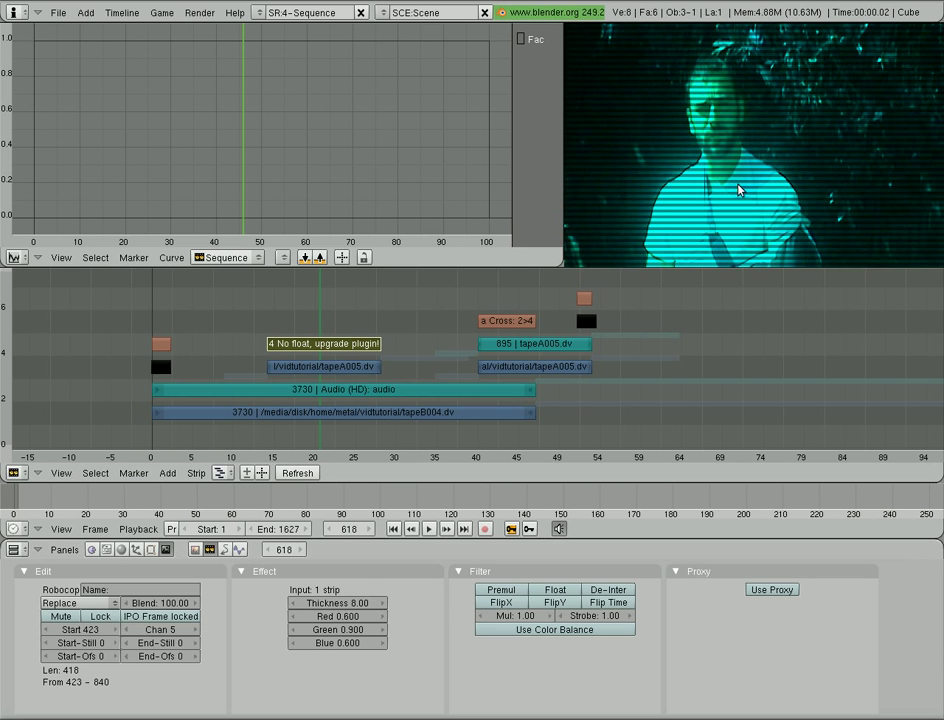
click(294, 604)
click(294, 604)
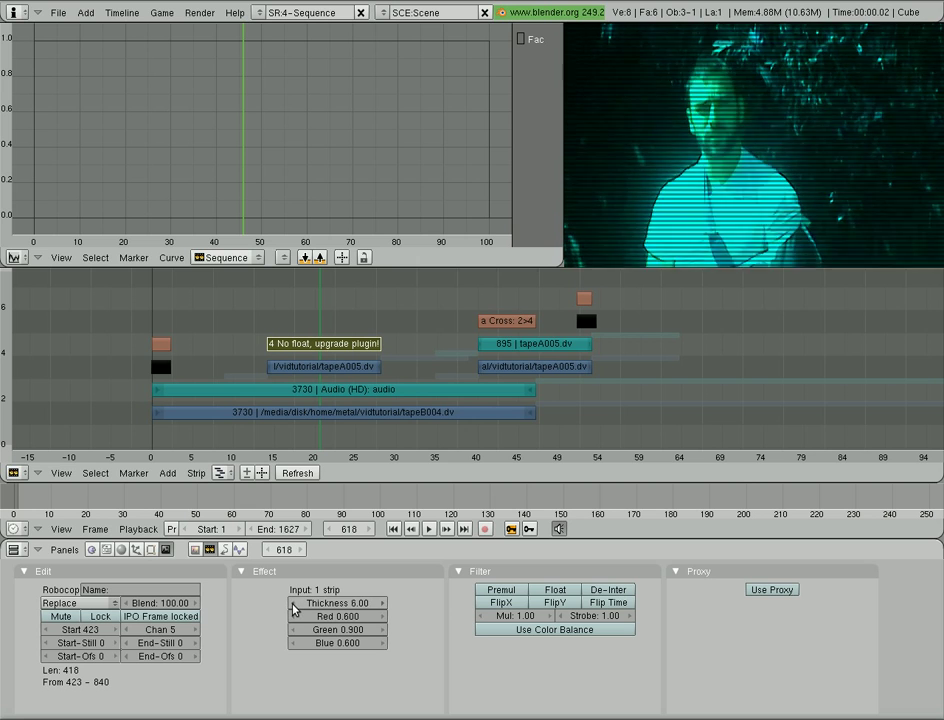
click(294, 606)
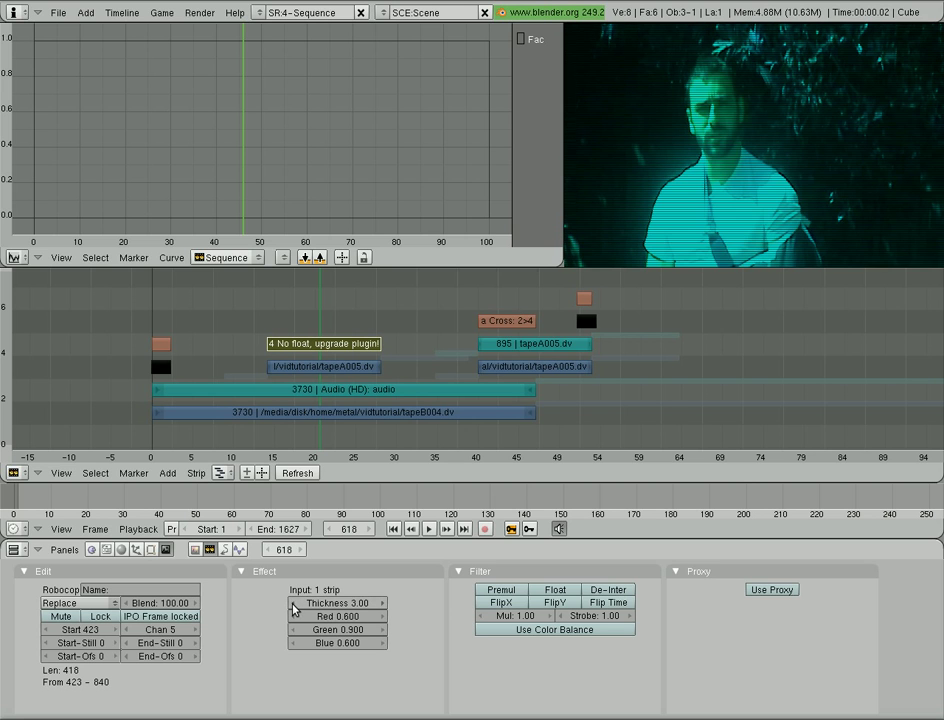
click(384, 604)
click(384, 604)
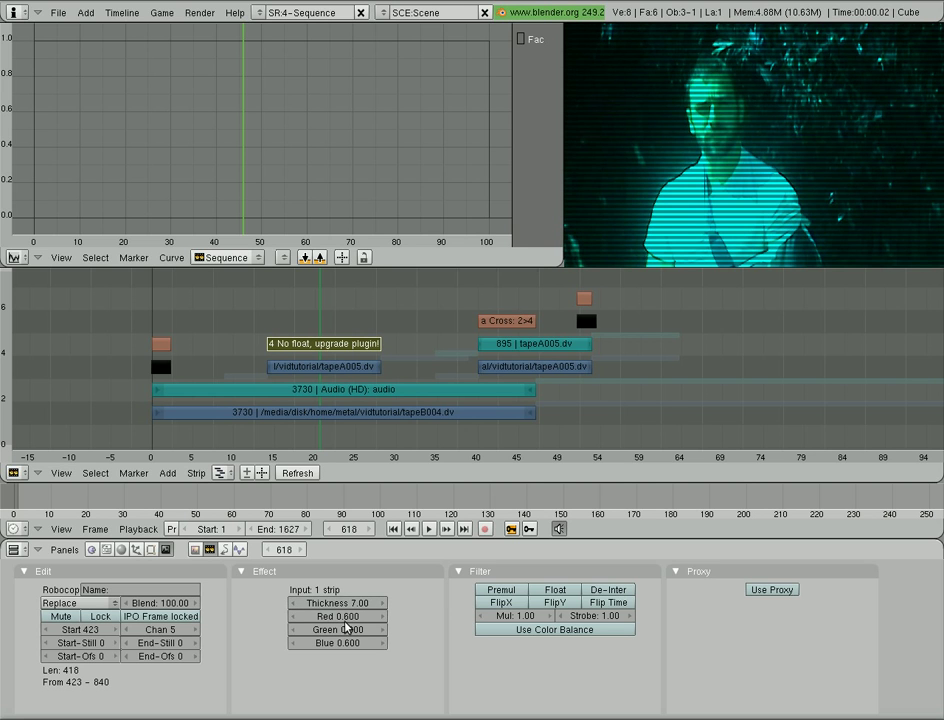
Step: Tune the Robocop colours to Red 1.620, Green 1.120, Blue 2.000, then move to frame 1282
drag(343, 643, 695, 656)
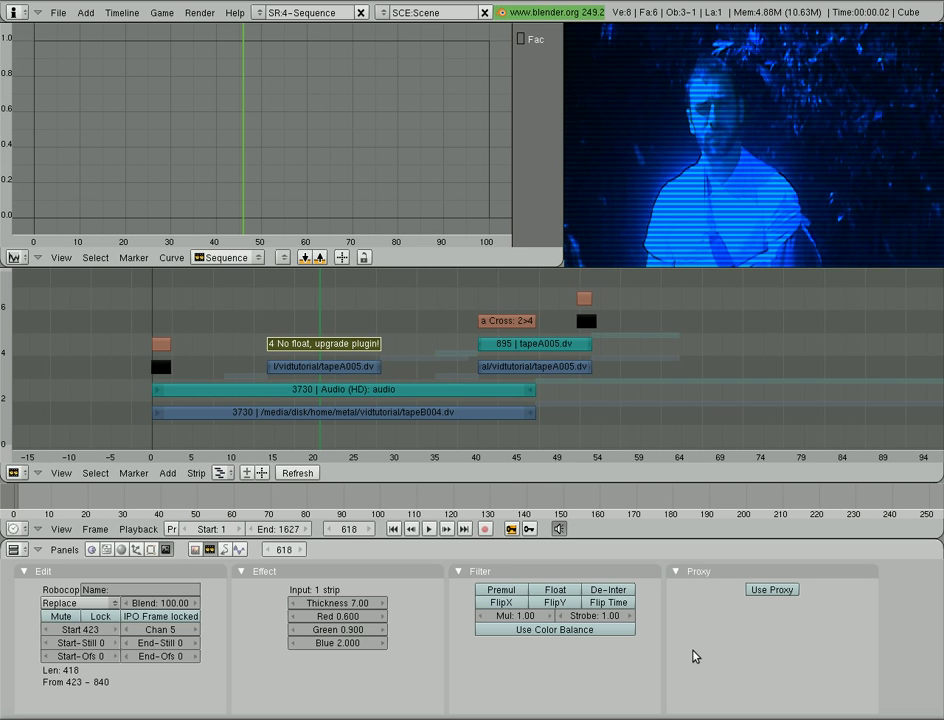
drag(365, 647, 180, 647)
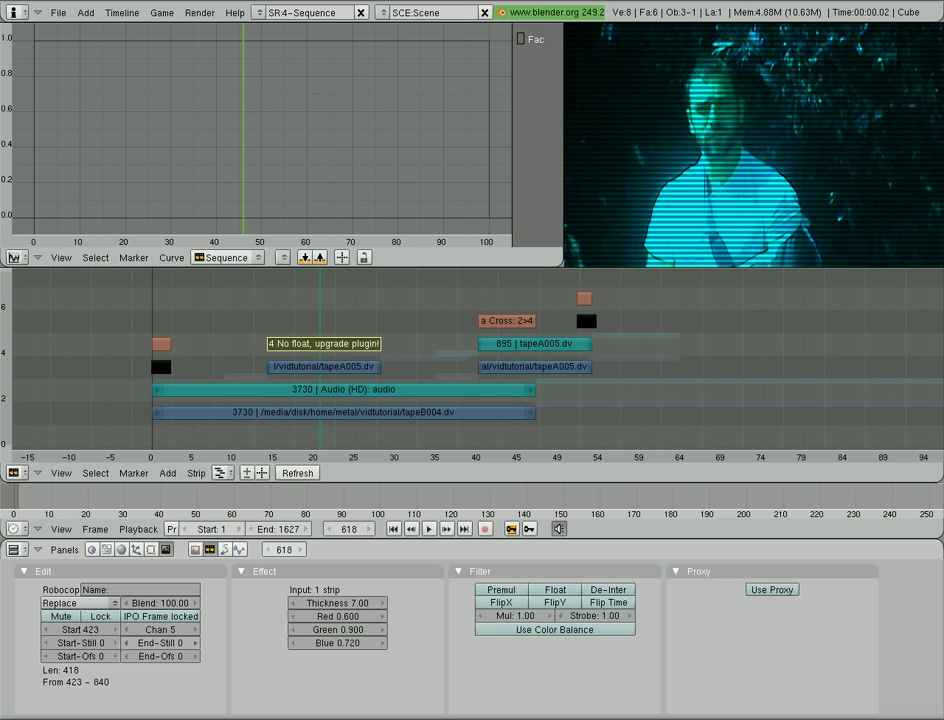
click(349, 622)
text(2)
key(Return)
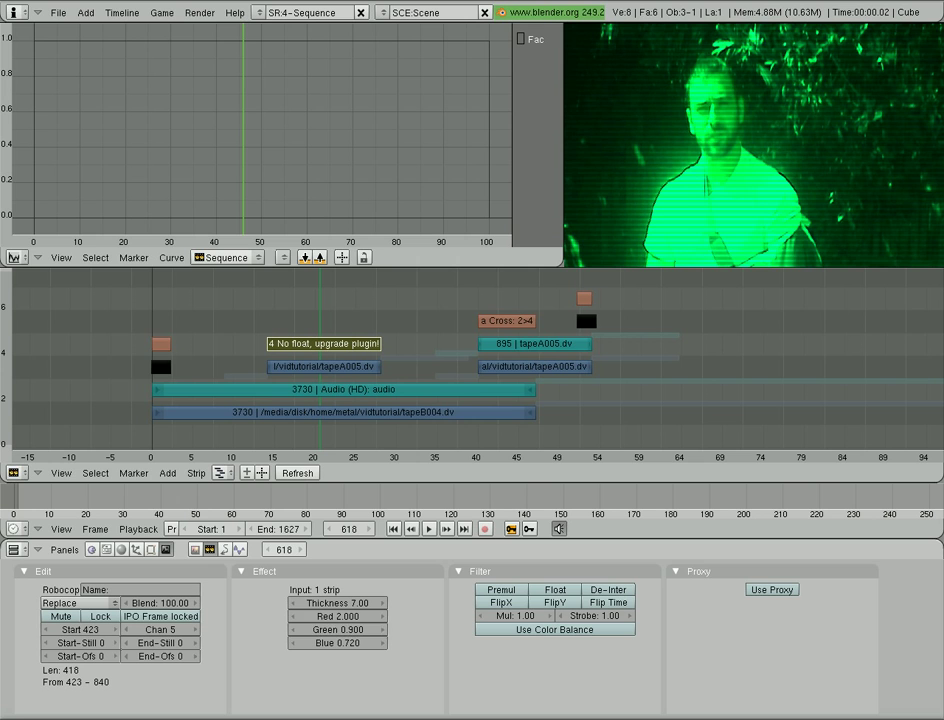
drag(345, 629, 238, 638)
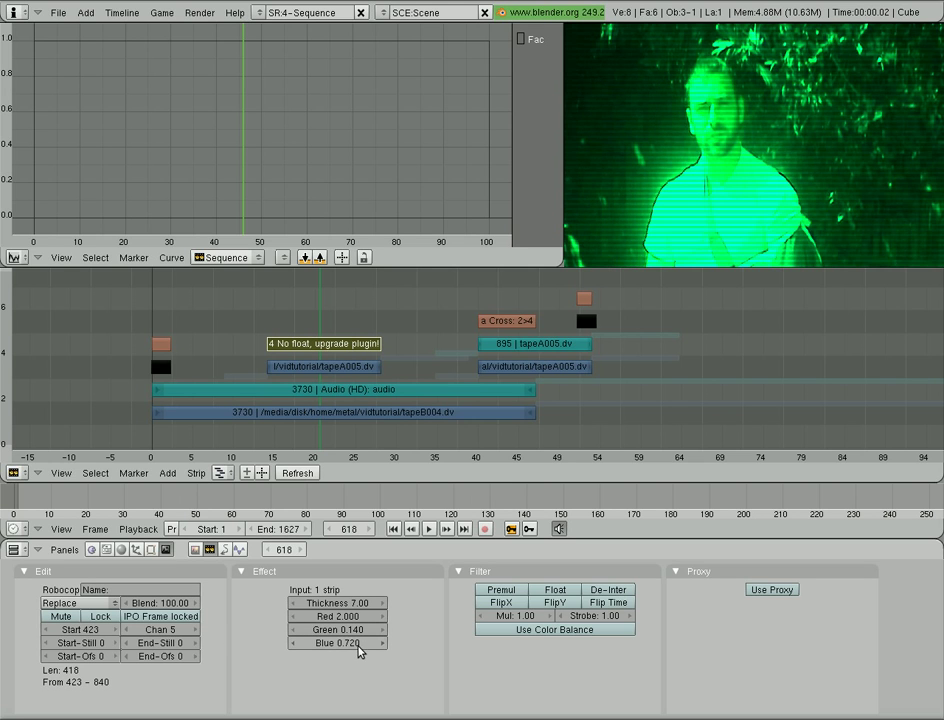
drag(357, 650, 196, 642)
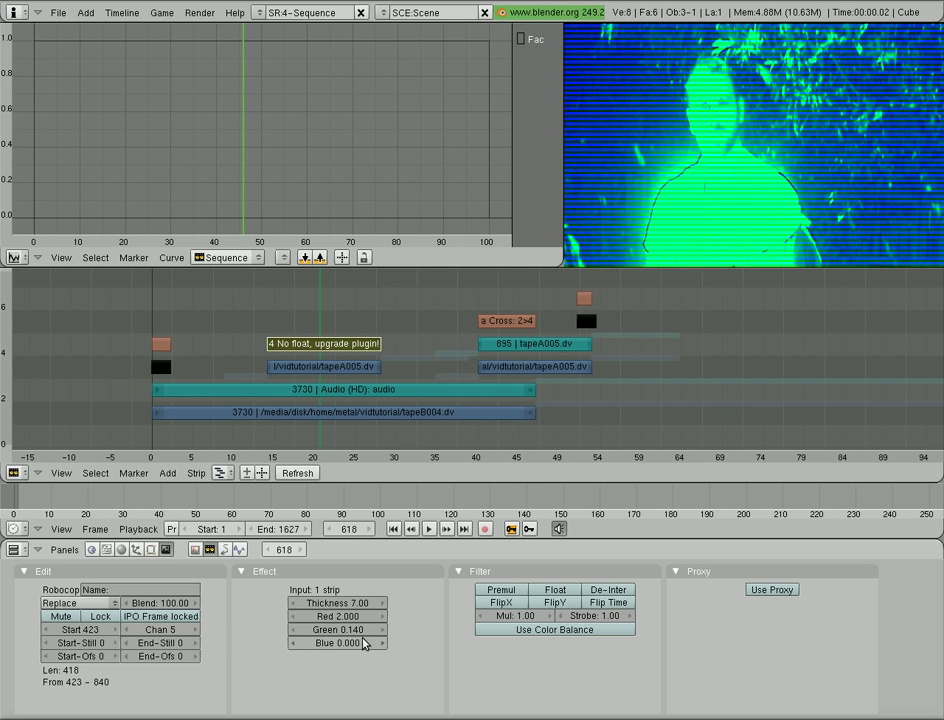
drag(358, 632, 257, 638)
drag(361, 637, 480, 637)
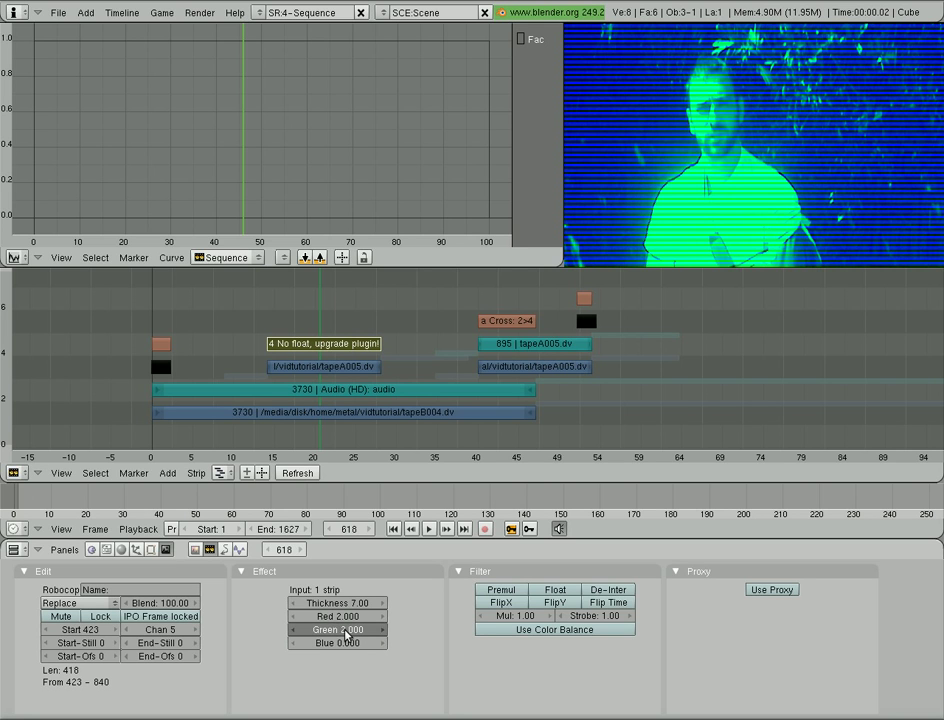
drag(347, 632, 270, 616)
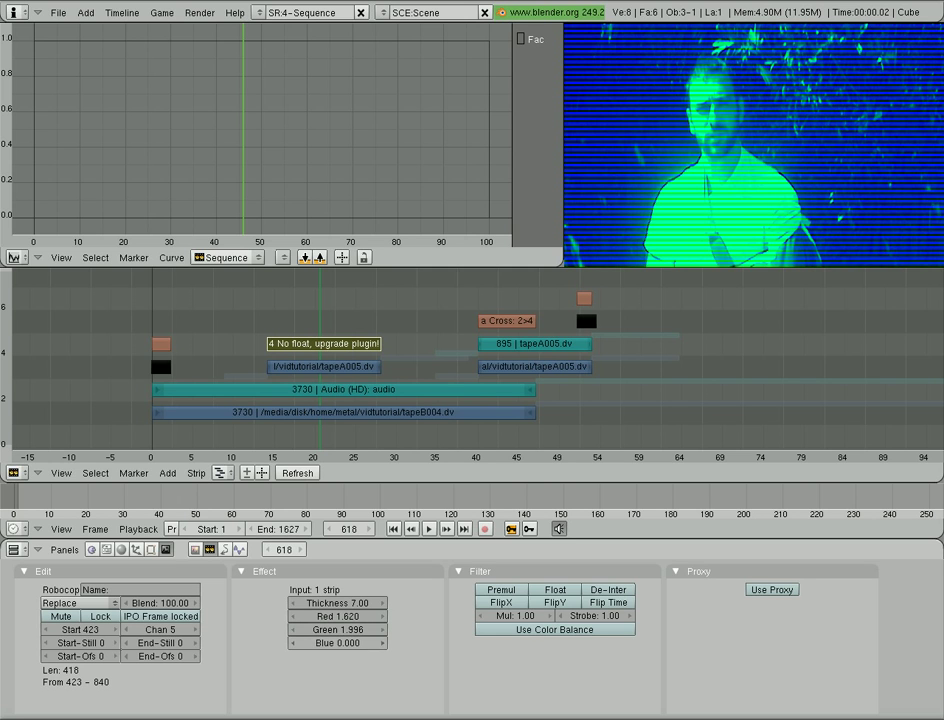
drag(338, 643, 706, 656)
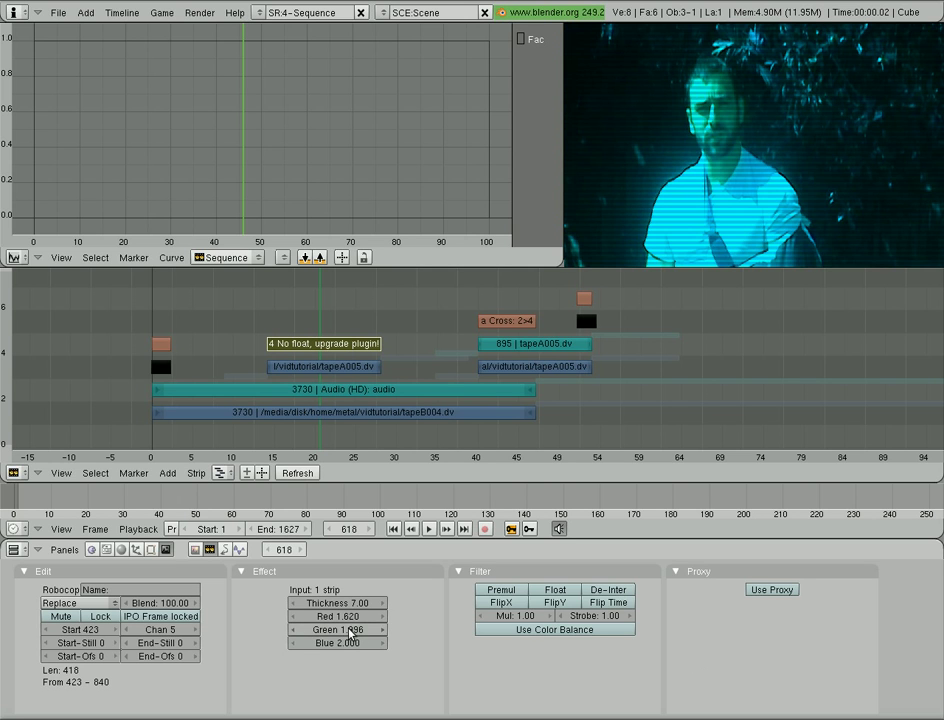
drag(350, 634, 218, 636)
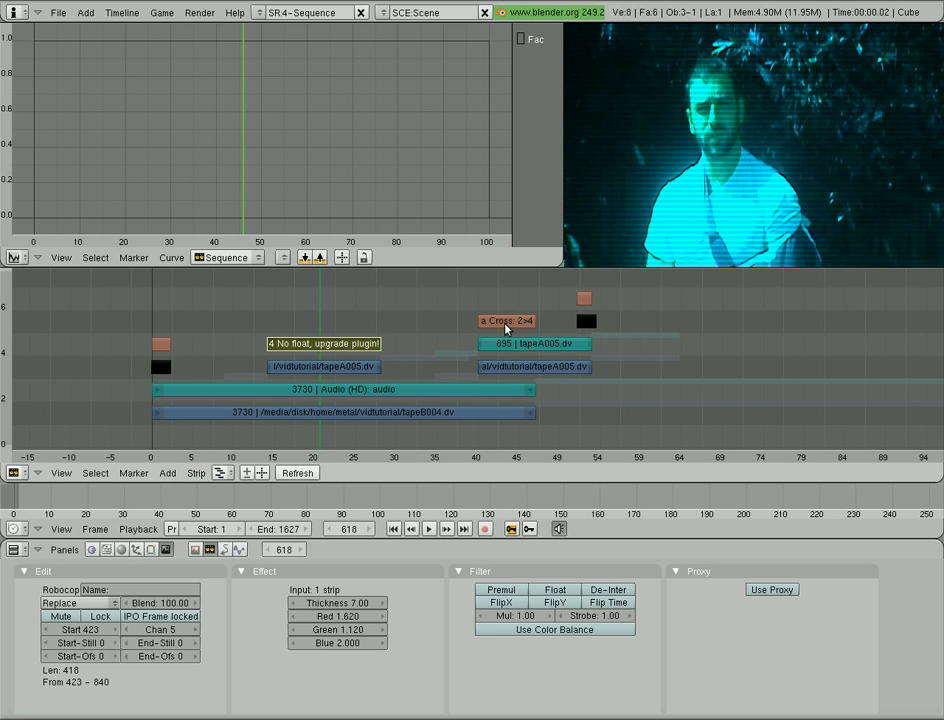
drag(506, 326, 526, 319)
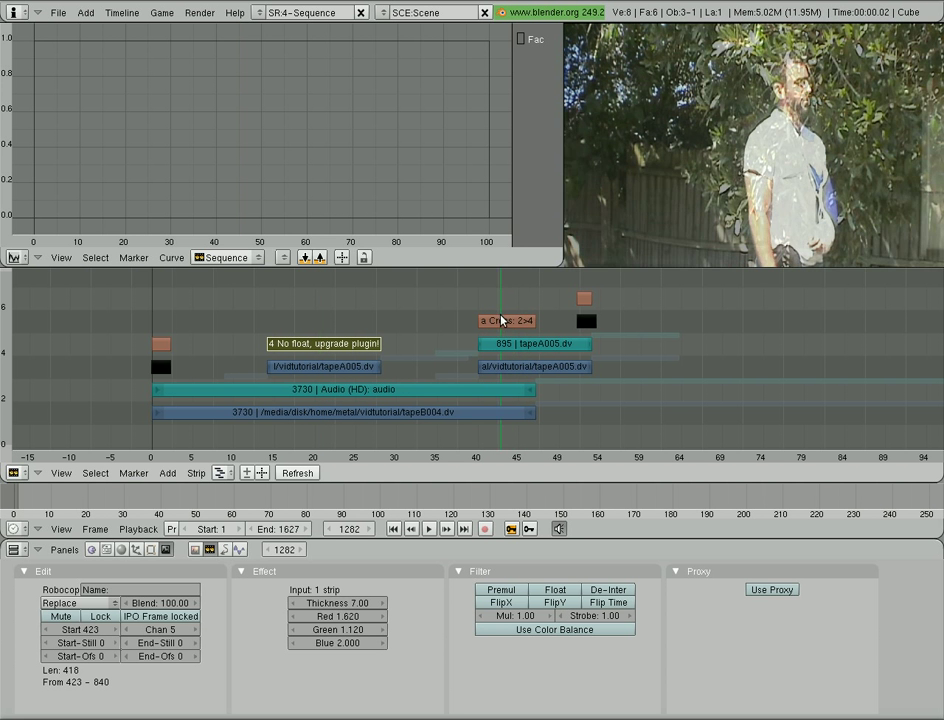
Step: Delete the Cross: 2>4 transition strip at frame 1255
click(494, 322)
right_click(498, 323)
key(x)
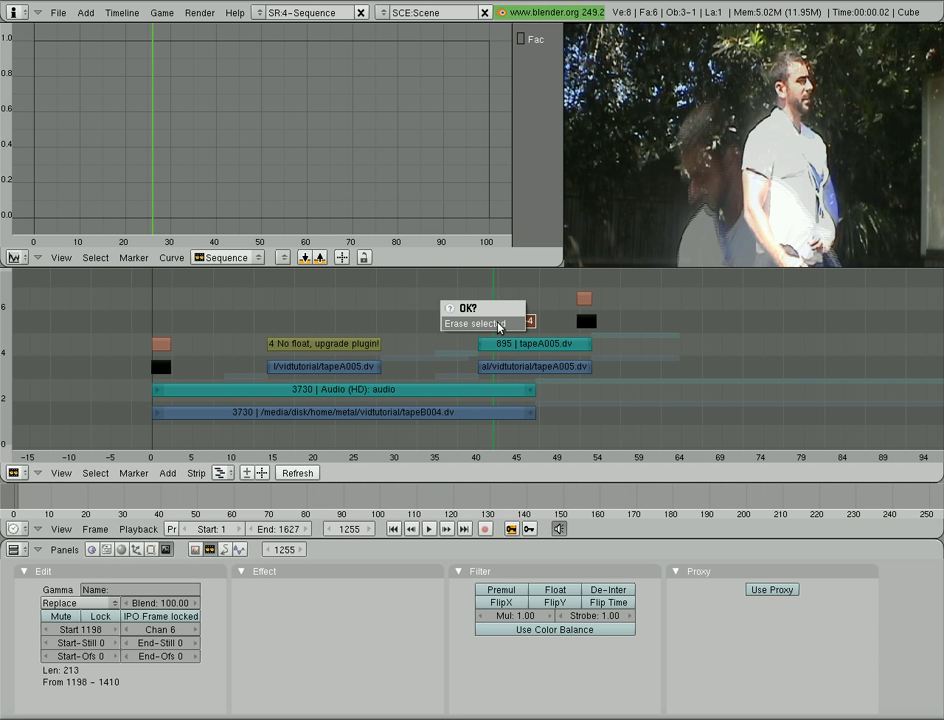
click(490, 323)
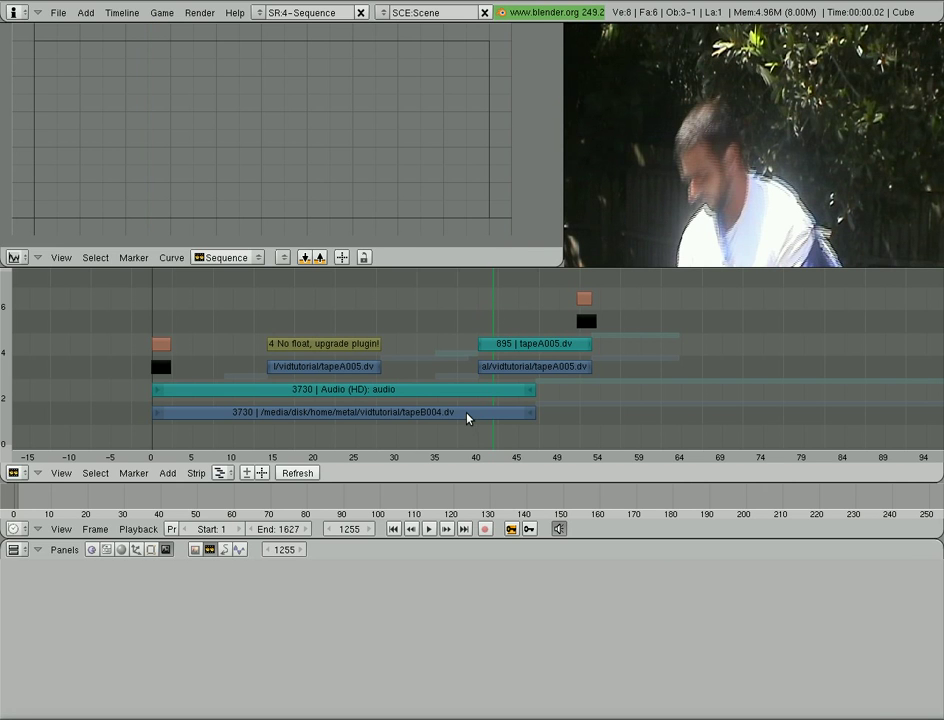
Step: Add a Sweep plugin transition from sweep.Linux.so between tapeB004.dv and tapeA005.dv on channel 6
right_click(467, 418)
right_click(516, 366)
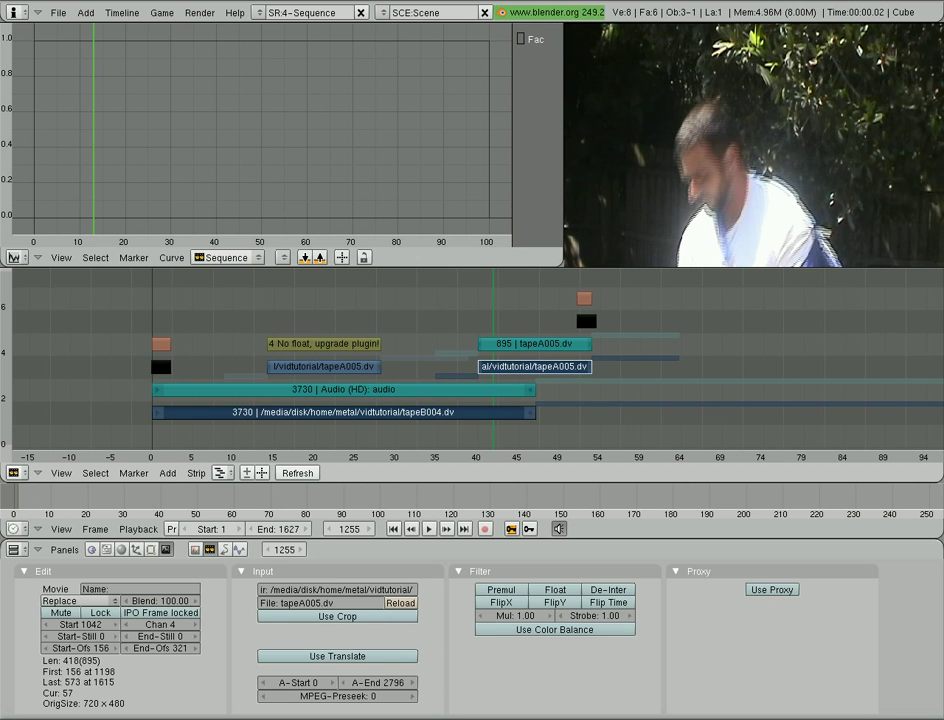
click(170, 472)
mouse_move(227, 366)
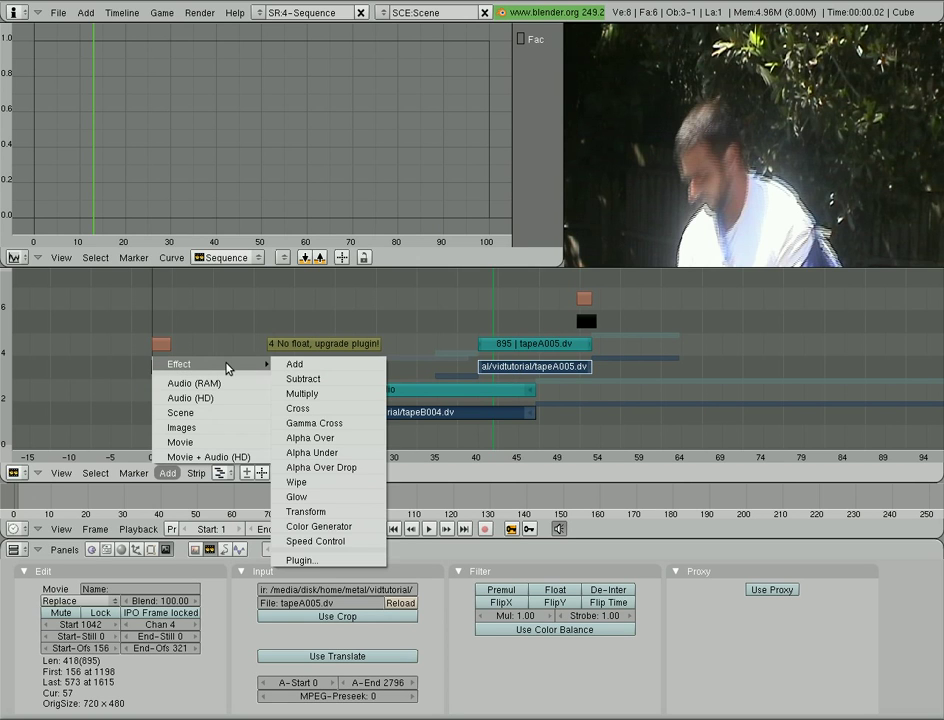
click(303, 560)
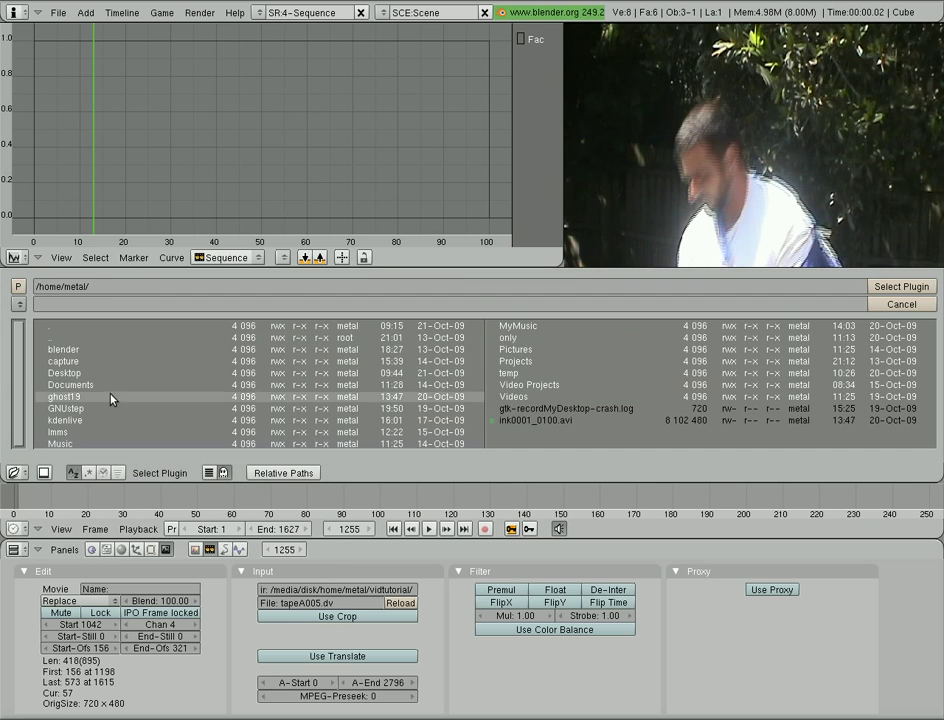
click(79, 378)
scroll(125, 390, down, 5)
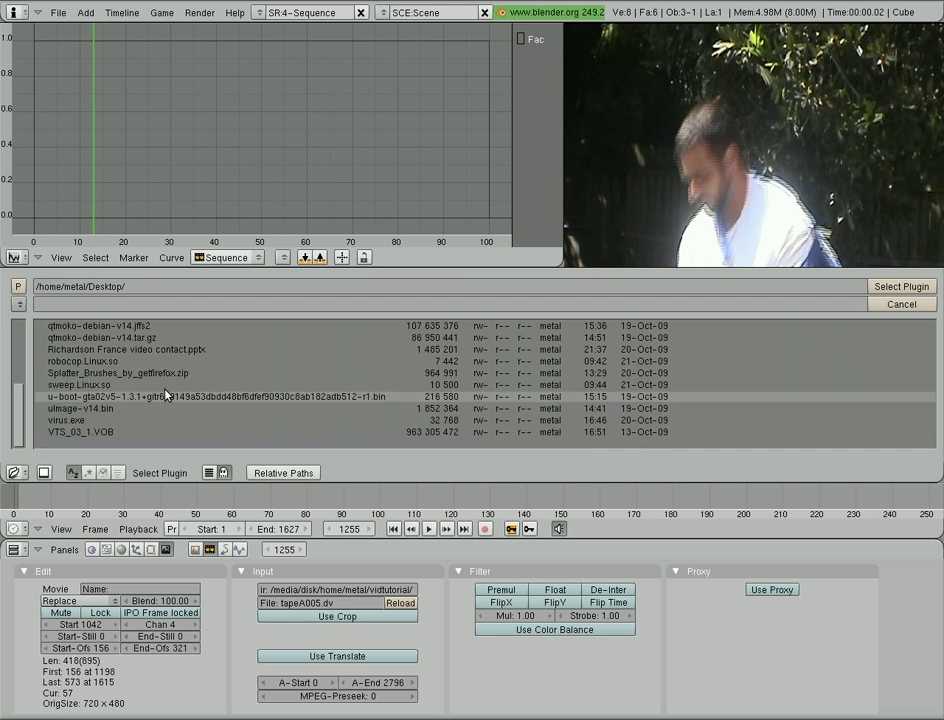
click(73, 386)
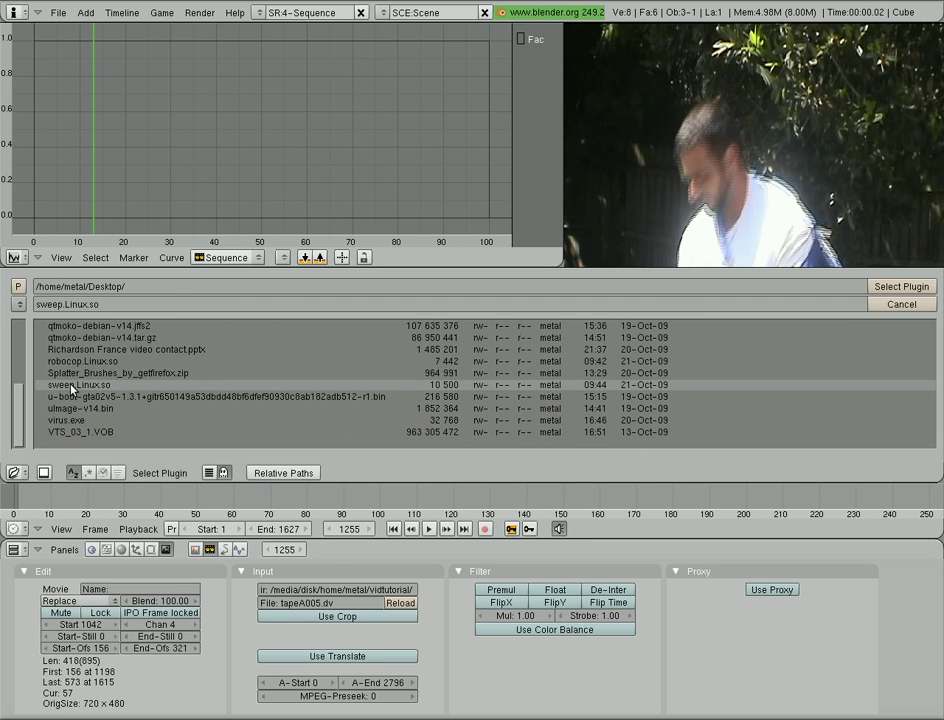
click(902, 286)
click(897, 291)
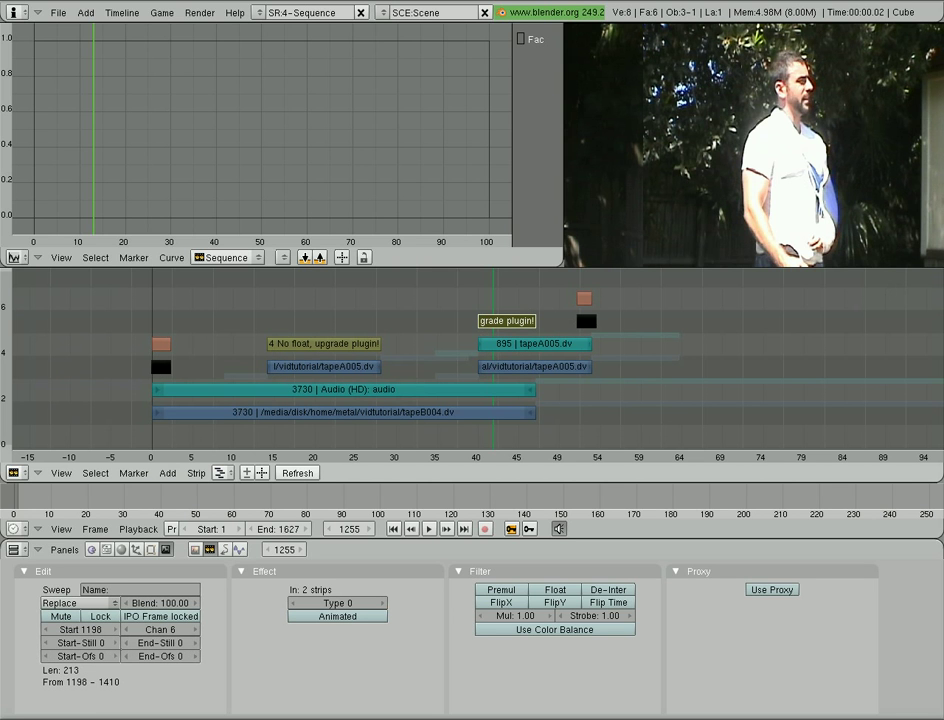
Step: Trim the tapeB004 video and audio strip ends back to frame 1299 and preview the overlap
mouse_move(502, 296)
mouse_down()
mouse_move(485, 297)
mouse_move(524, 303)
mouse_move(487, 305)
mouse_move(501, 302)
mouse_move(480, 295)
mouse_move(527, 301)
mouse_move(480, 301)
mouse_move(523, 303)
mouse_move(484, 309)
mouse_move(508, 314)
mouse_move(501, 318)
mouse_up()
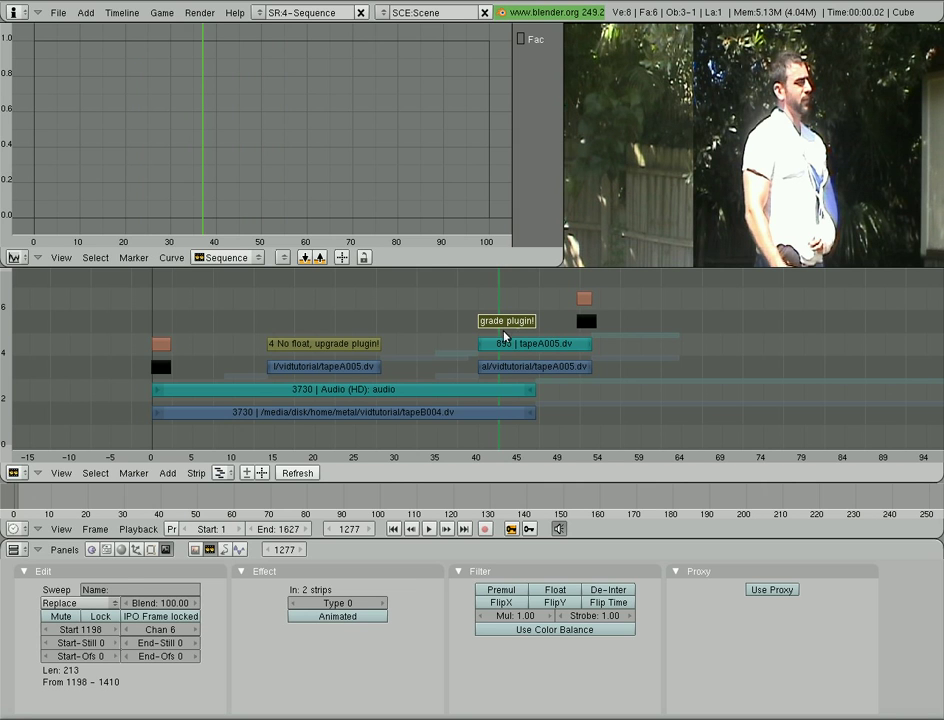
click(530, 389)
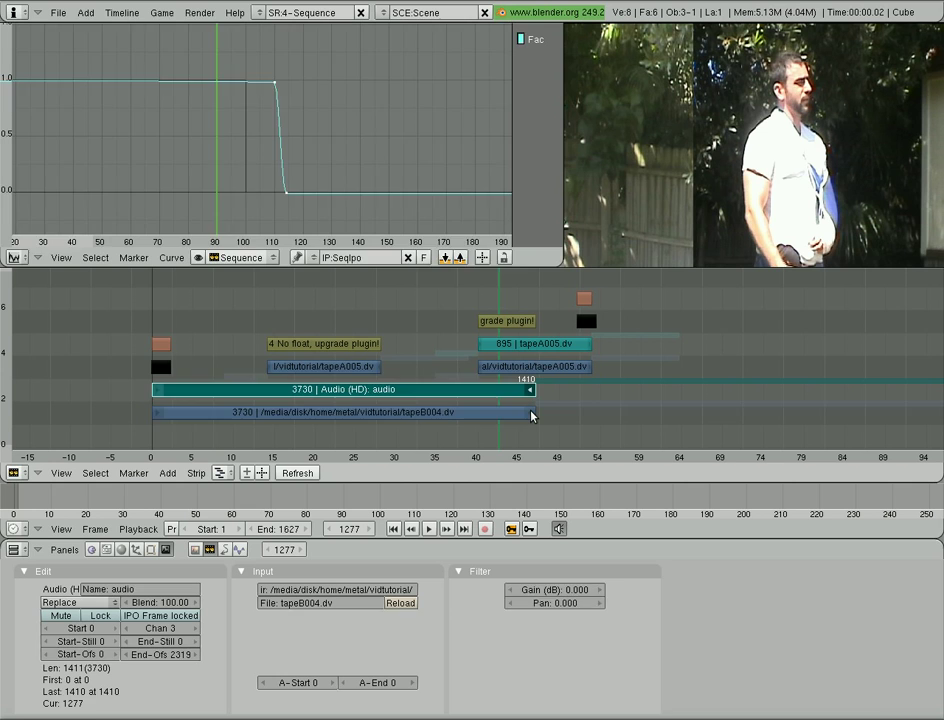
click(530, 412)
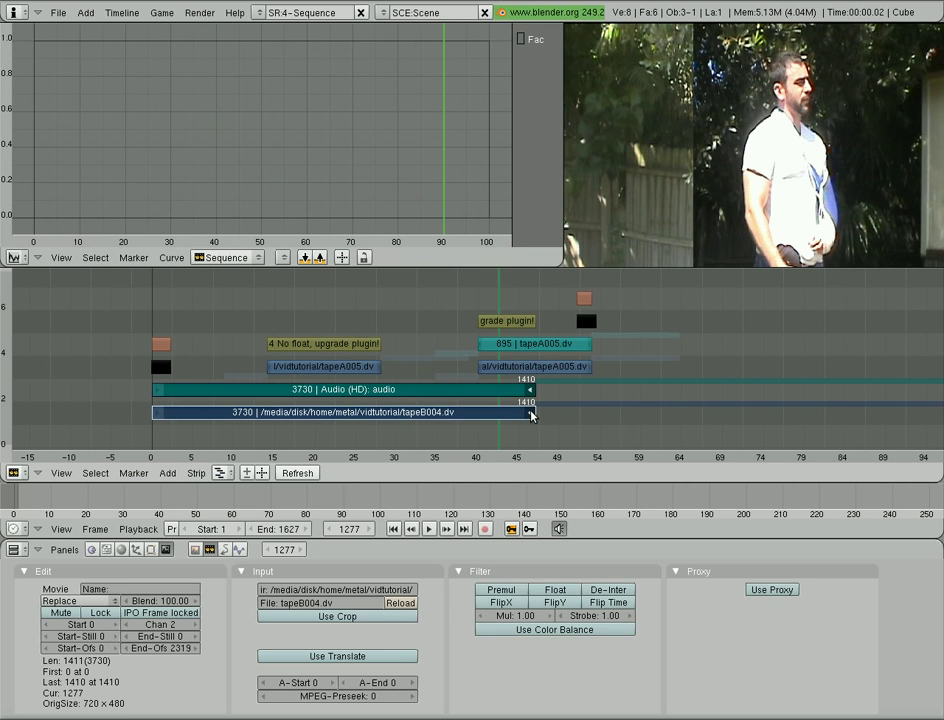
key(g)
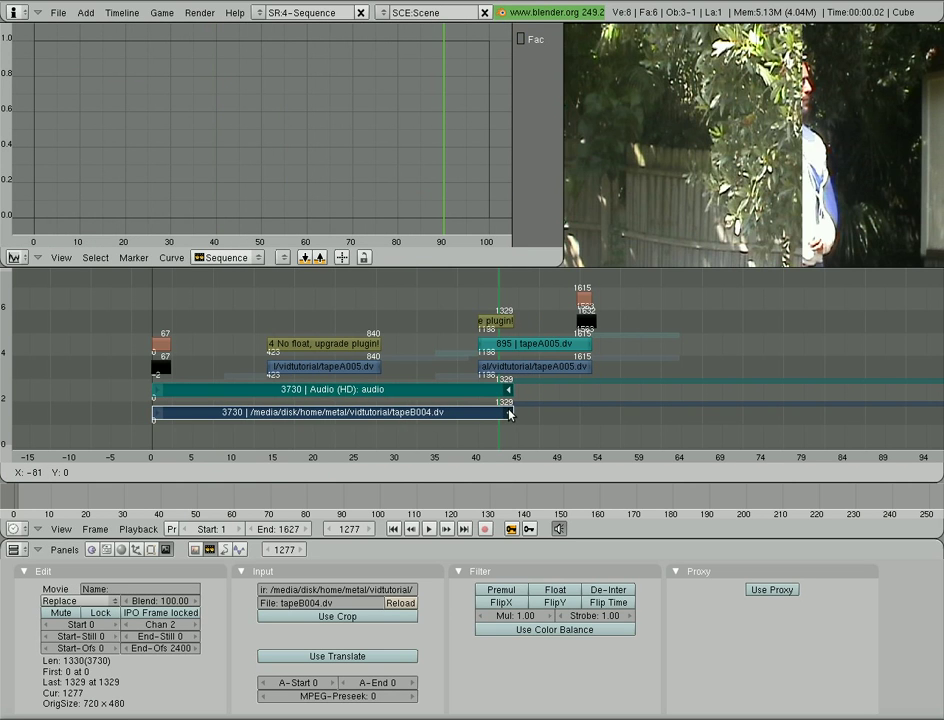
click(502, 414)
mouse_move(491, 284)
mouse_down()
mouse_move(483, 295)
mouse_move(499, 295)
mouse_move(482, 299)
mouse_up()
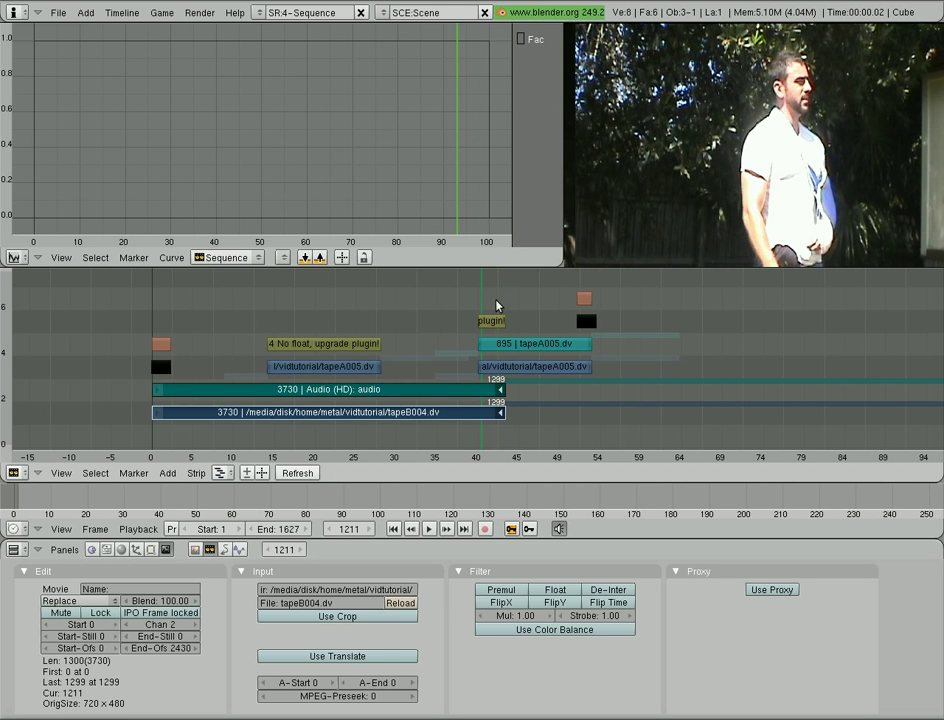
scroll(507, 320, up, 4)
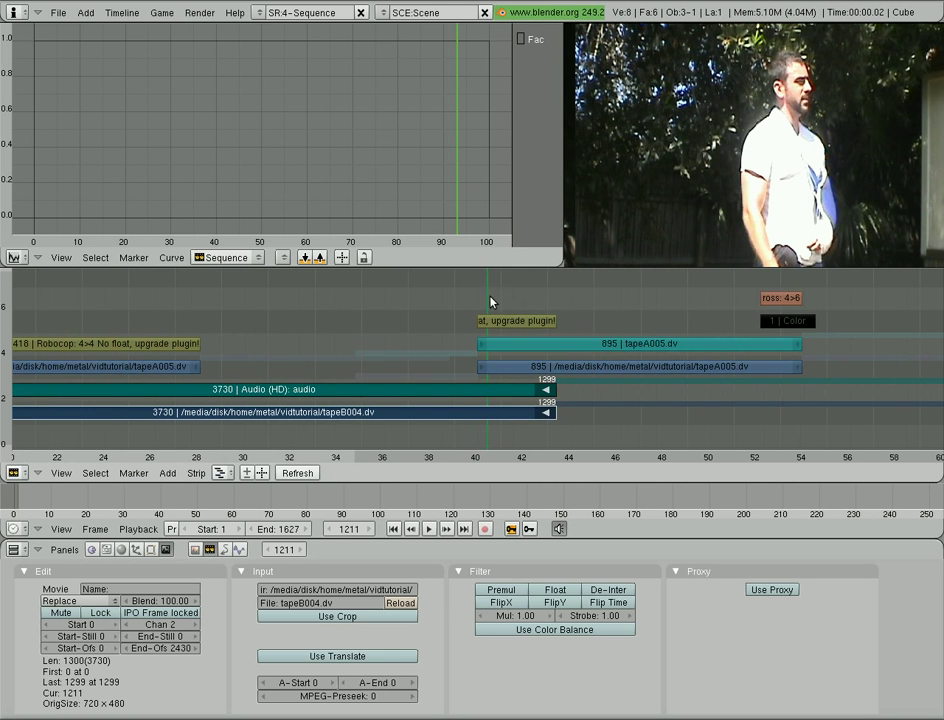
Step: Scrub and play through the 1198–1299 Sweep transition, then select the Sweep strip
click(481, 304)
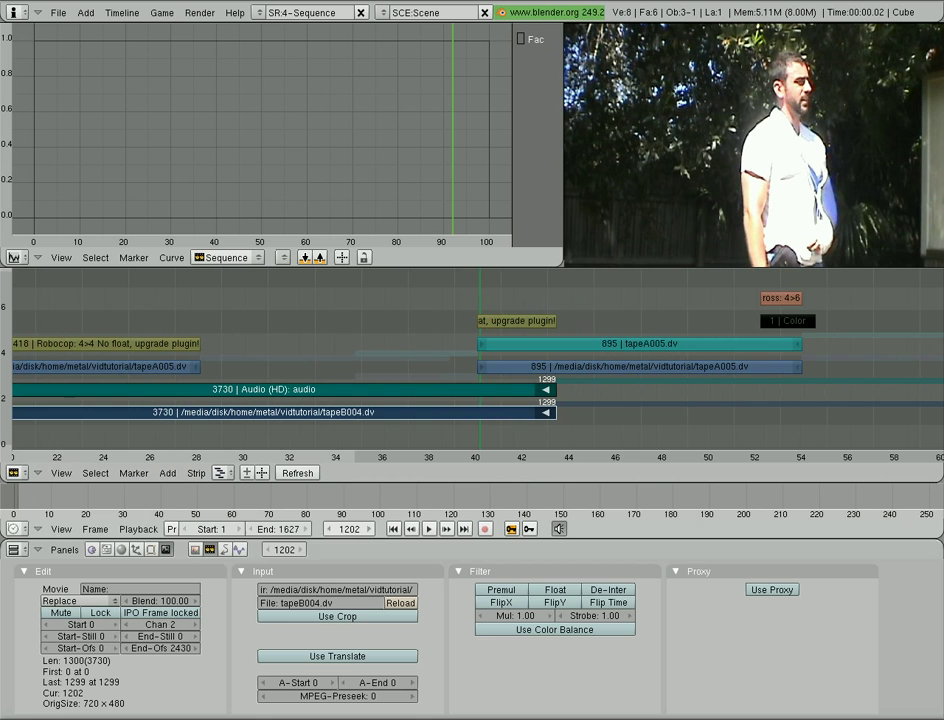
click(552, 307)
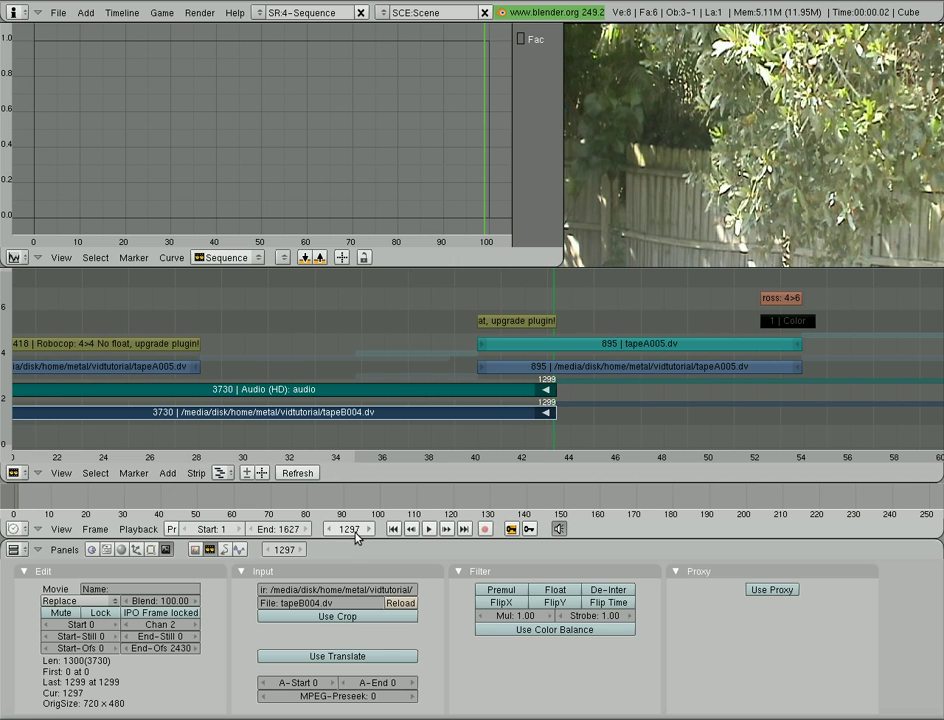
mouse_move(476, 291)
mouse_down()
mouse_move(493, 297)
mouse_move(476, 302)
mouse_up()
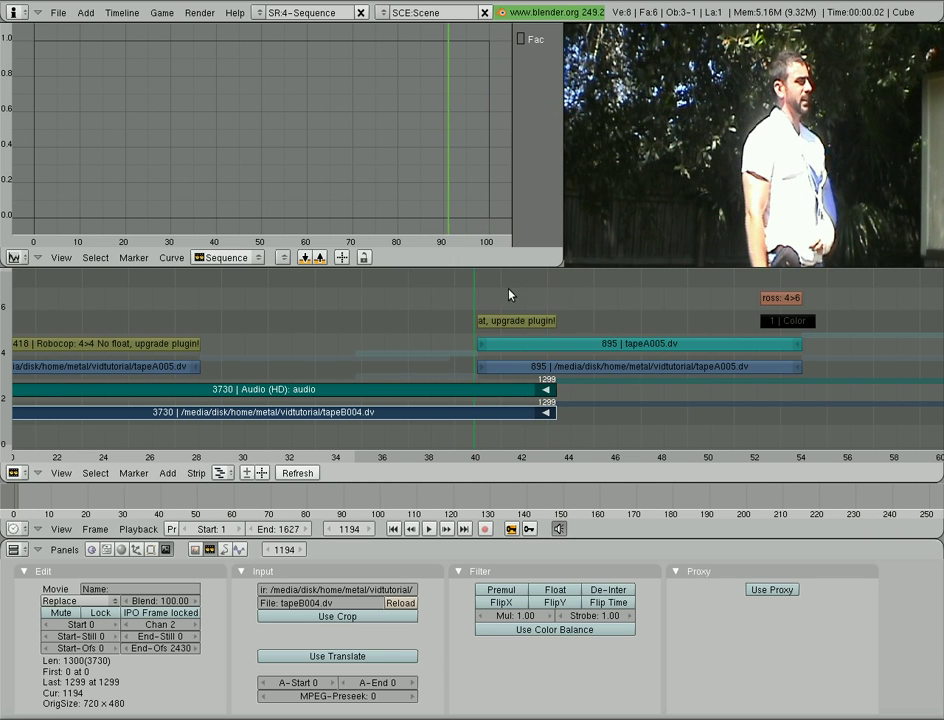
key(alt+a)
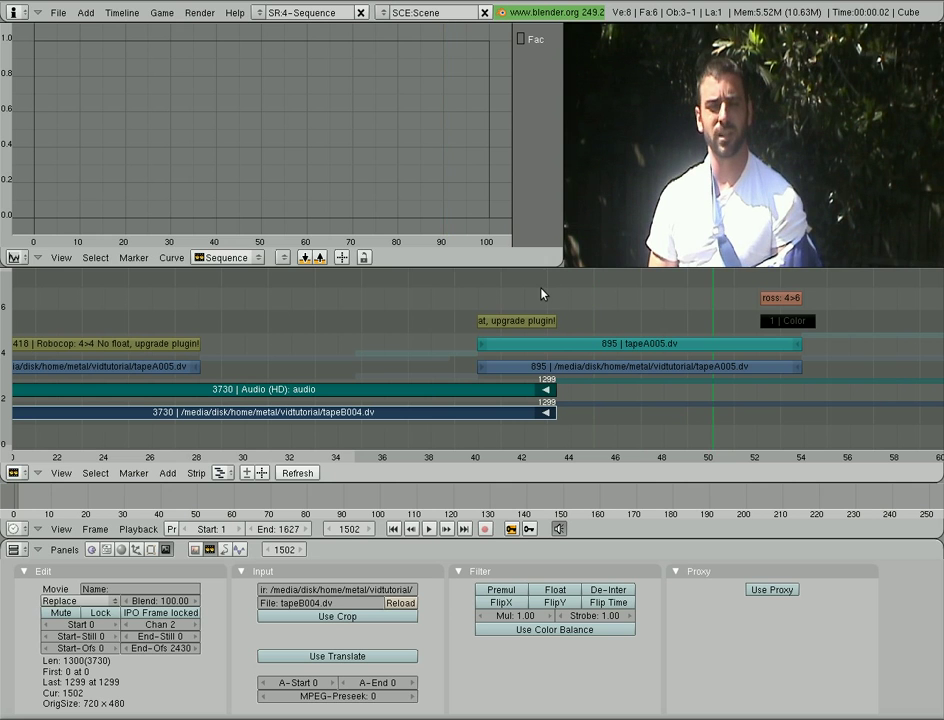
mouse_move(485, 307)
mouse_down()
mouse_move(560, 295)
mouse_move(483, 297)
mouse_move(556, 293)
mouse_move(500, 296)
mouse_move(499, 305)
mouse_up()
right_click(510, 326)
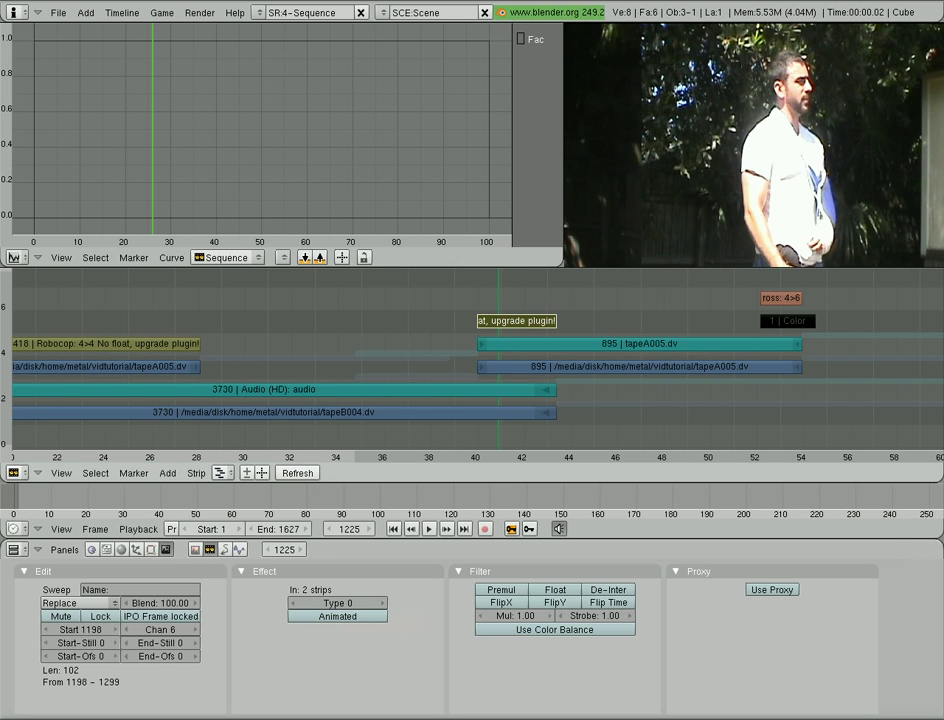
Step: Step the Sweep type through 1, 2, 3 and 4, previewing each wipe
mouse_move(485, 300)
mouse_down()
mouse_move(528, 301)
mouse_move(497, 301)
mouse_move(527, 303)
mouse_move(502, 308)
mouse_up()
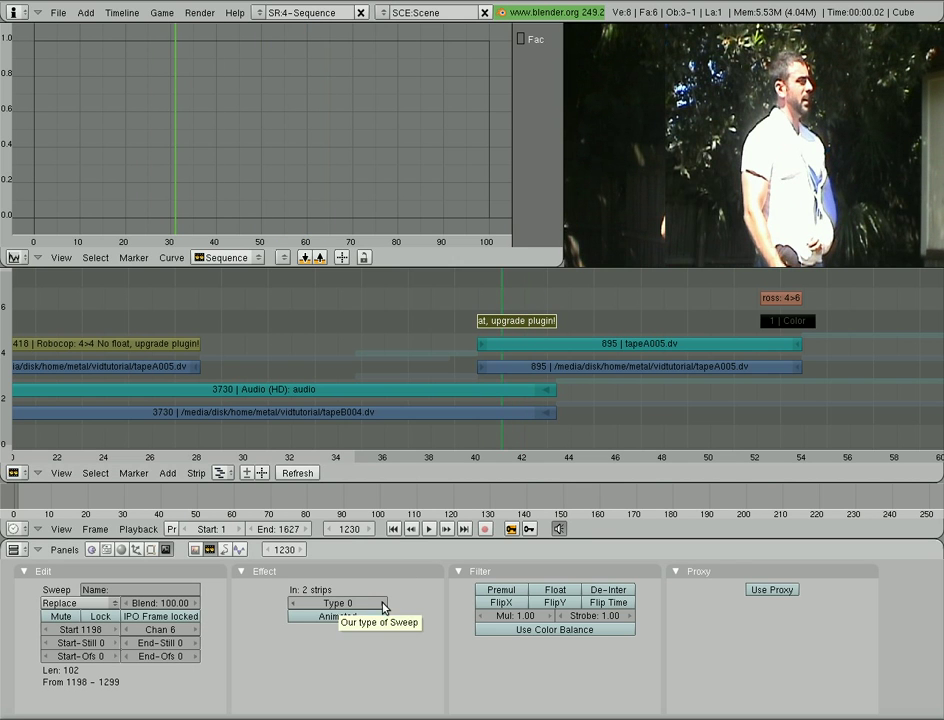
click(383, 603)
drag(488, 305, 539, 302)
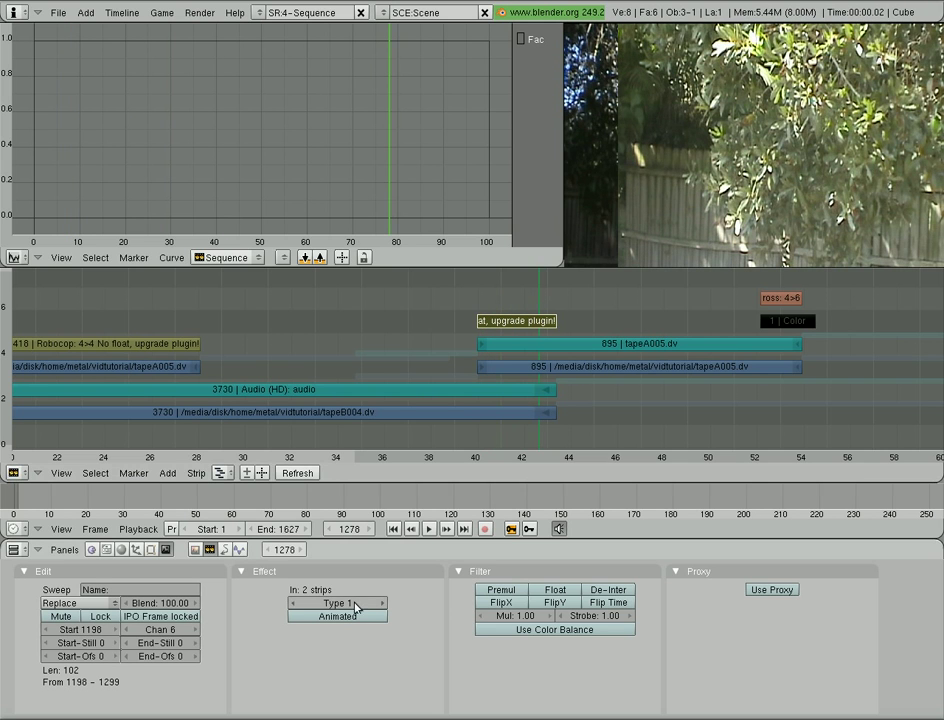
click(382, 604)
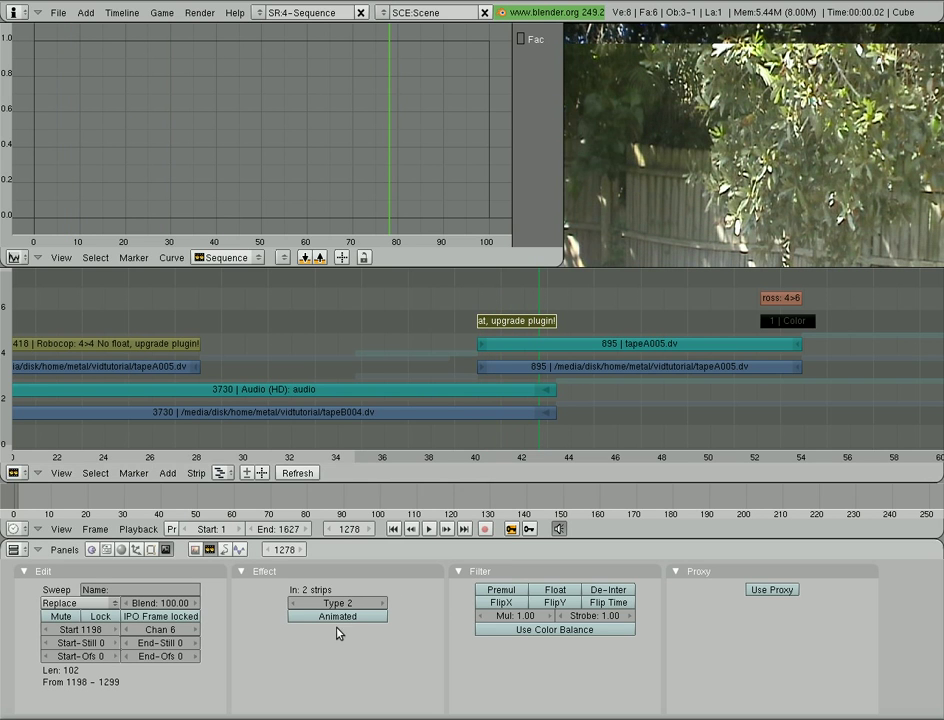
drag(497, 322, 547, 300)
click(383, 604)
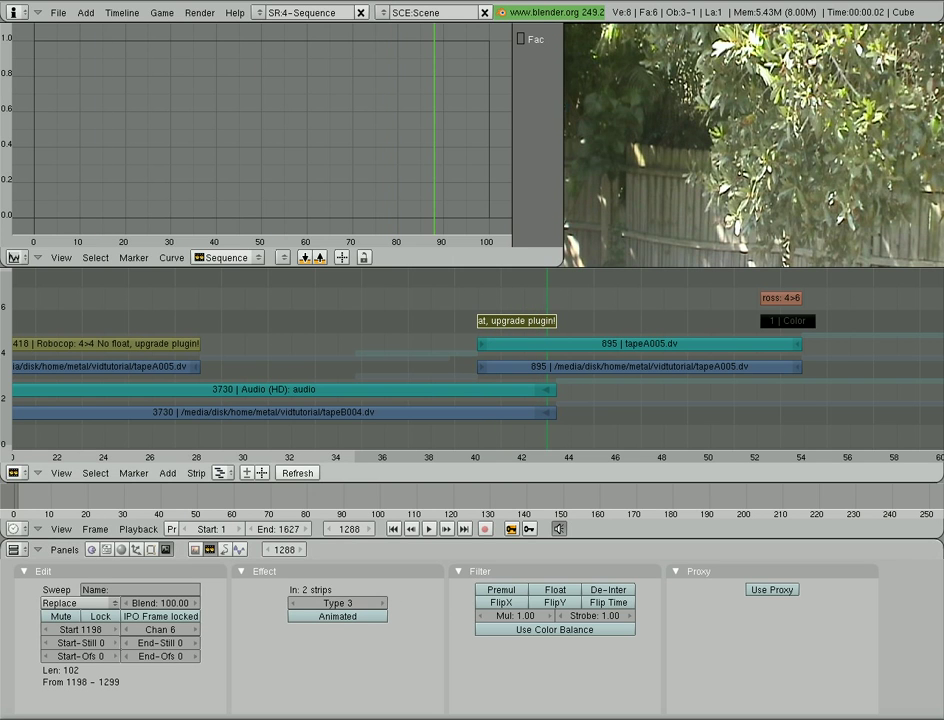
drag(480, 300, 527, 308)
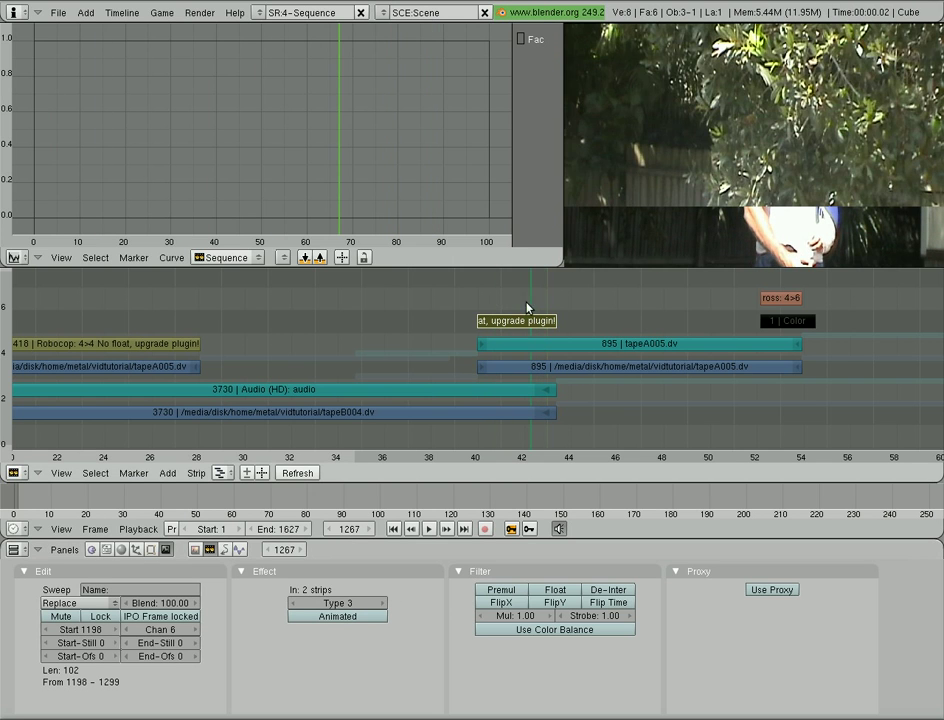
click(383, 604)
drag(451, 318, 546, 311)
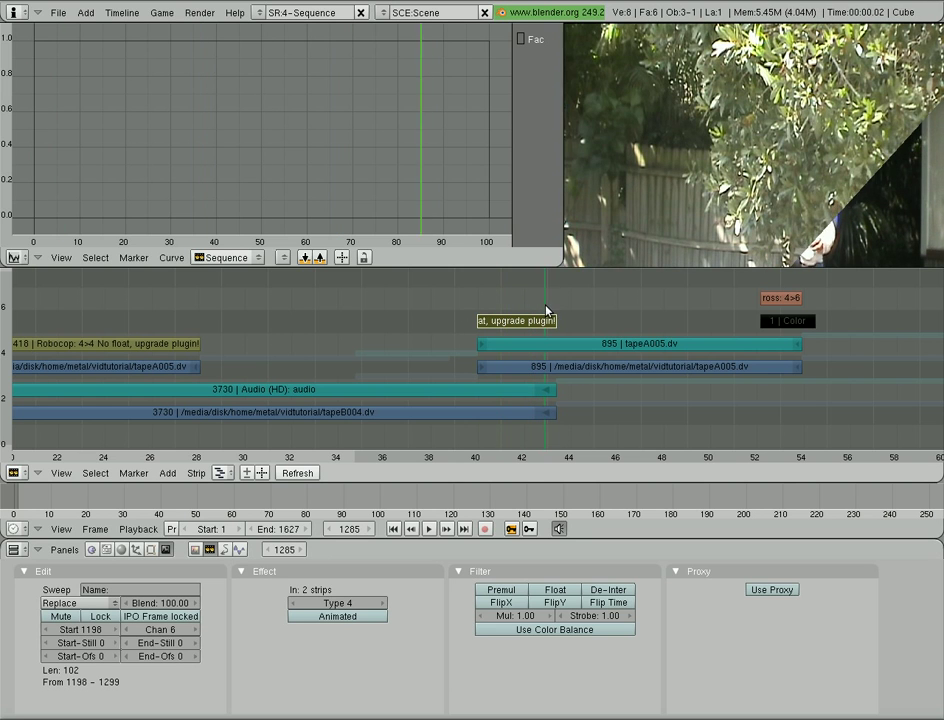
Step: Step the Sweep type through 5, 6, 7 and 8, previewing each wipe
click(383, 604)
click(481, 304)
drag(481, 304, 538, 310)
click(383, 604)
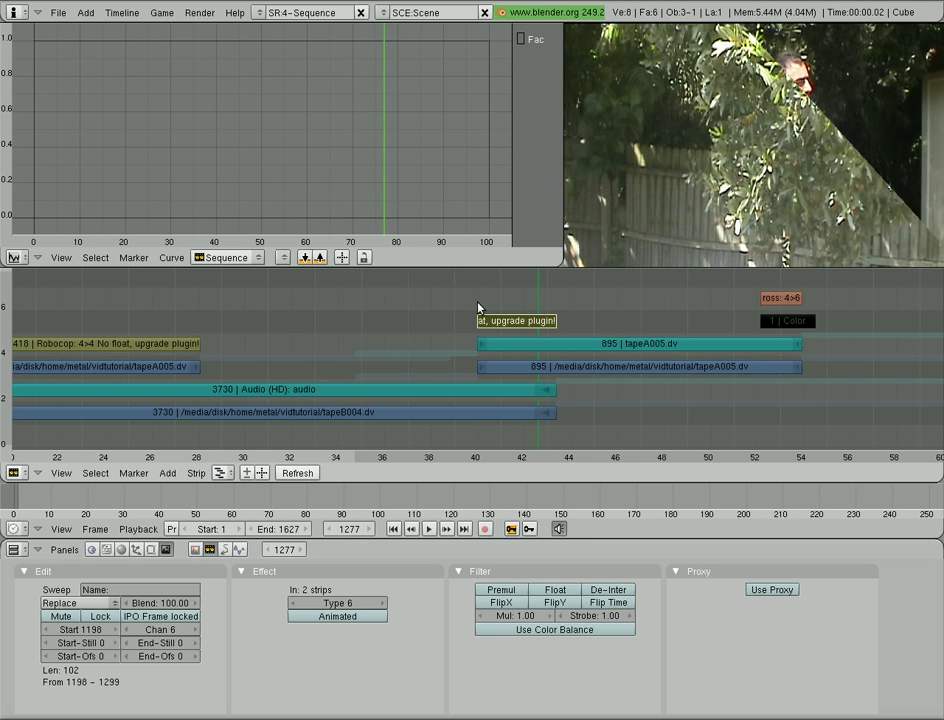
drag(478, 310, 543, 308)
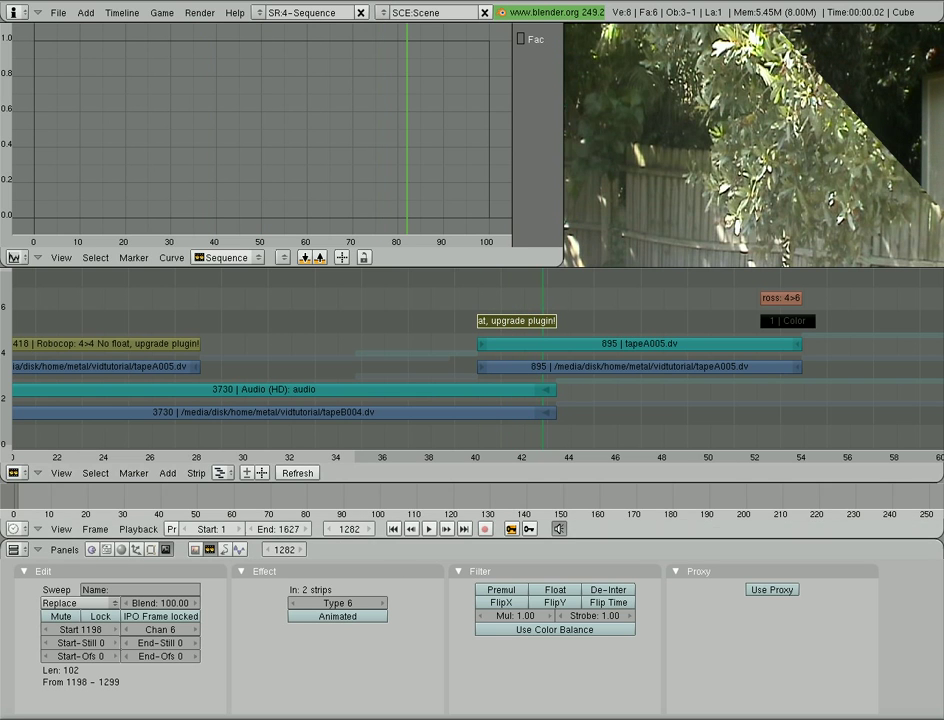
click(383, 604)
drag(502, 343, 548, 301)
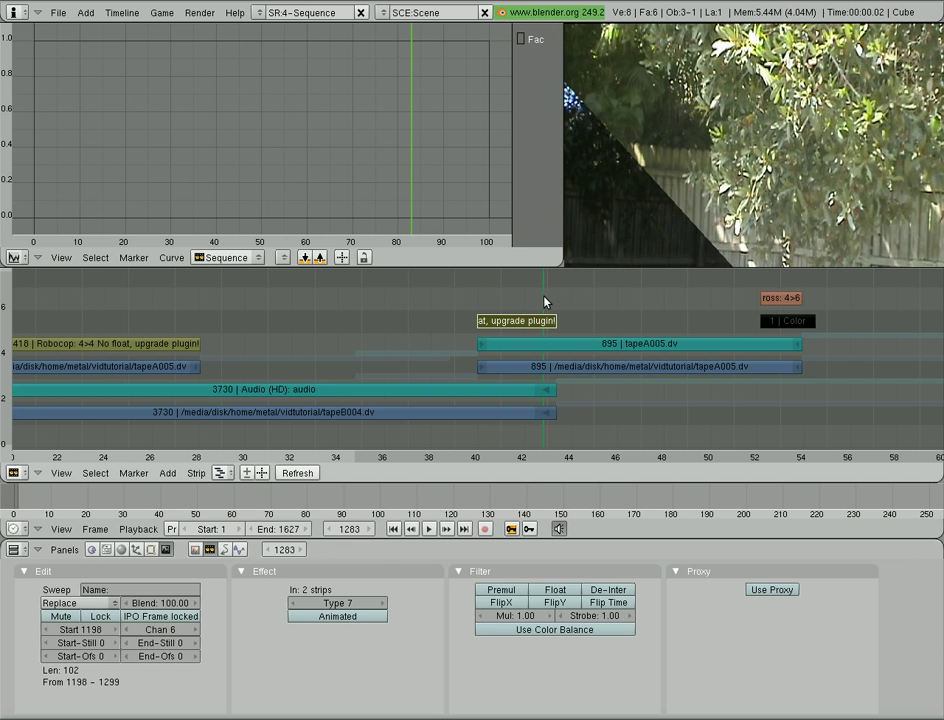
click(383, 604)
drag(465, 296, 538, 289)
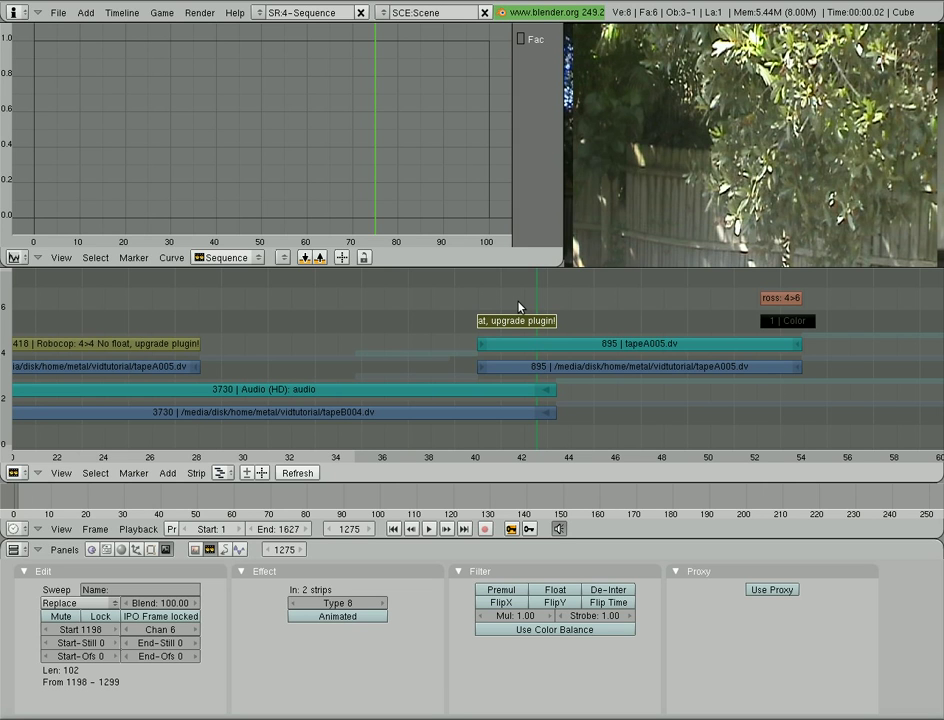
drag(487, 301, 555, 307)
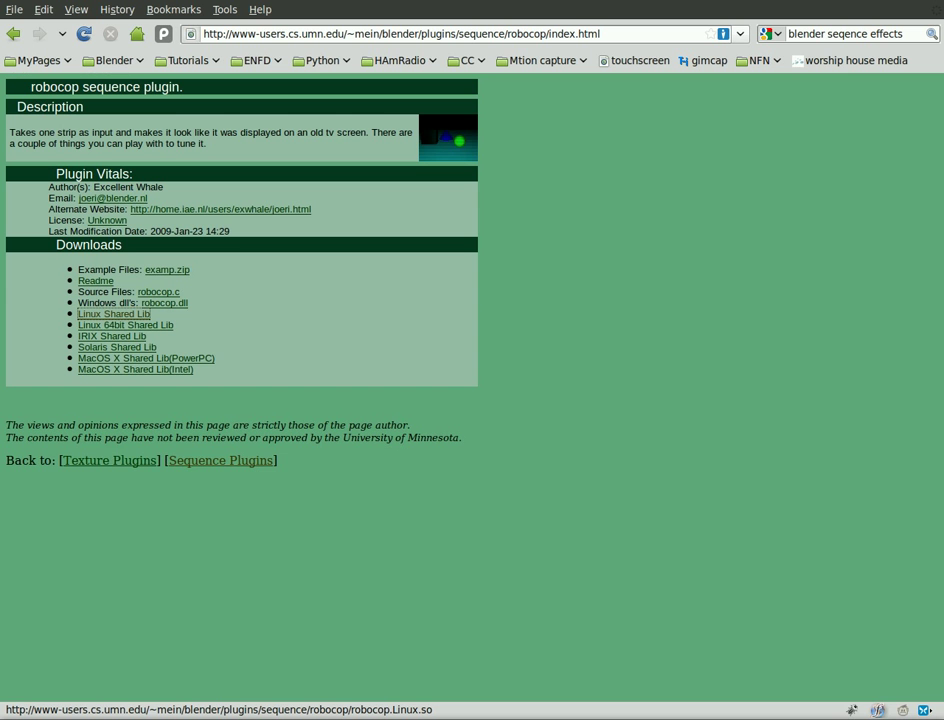
Step: Go back from the robocop plugin page to the Blender sequence plugins list (sequence.html)
click(13, 33)
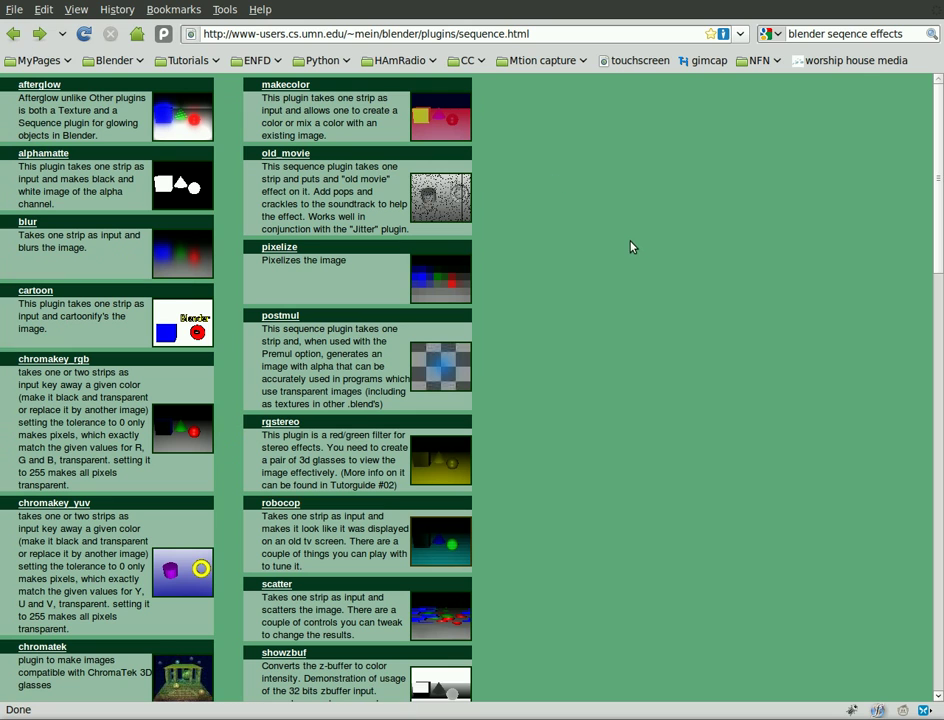